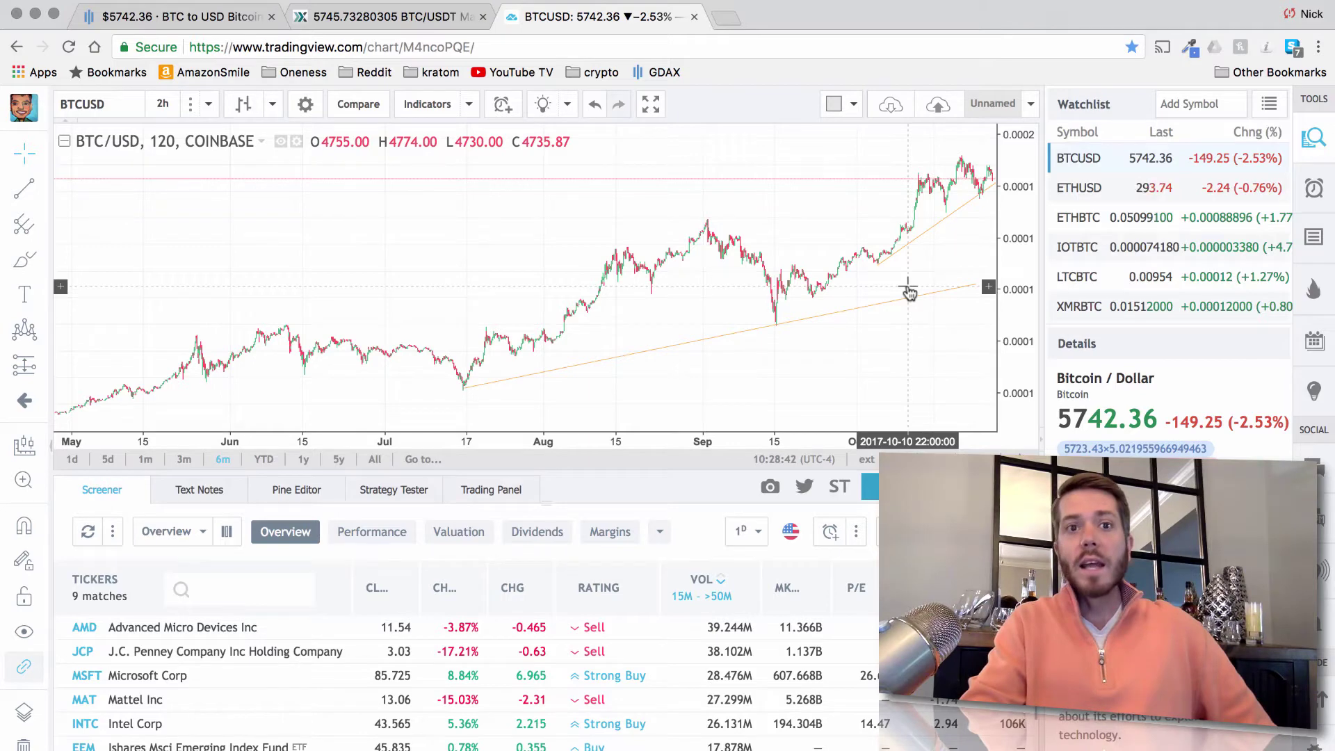
# Step: Switch the BTC/USD chart to a one-month range of 30-minute candles
pyautogui.click(148, 460)
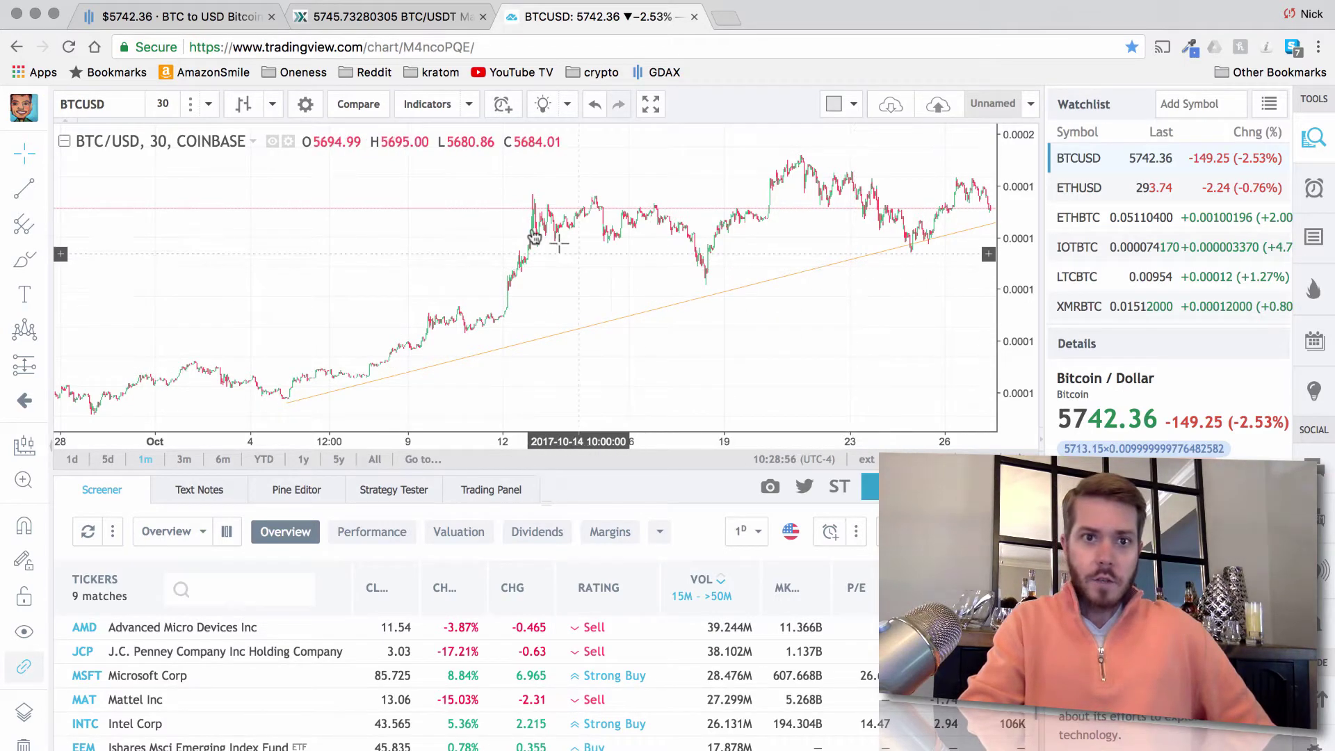
# Step: Raise the chart's right margin to 35 bars in the chart settings
pyautogui.click(305, 105)
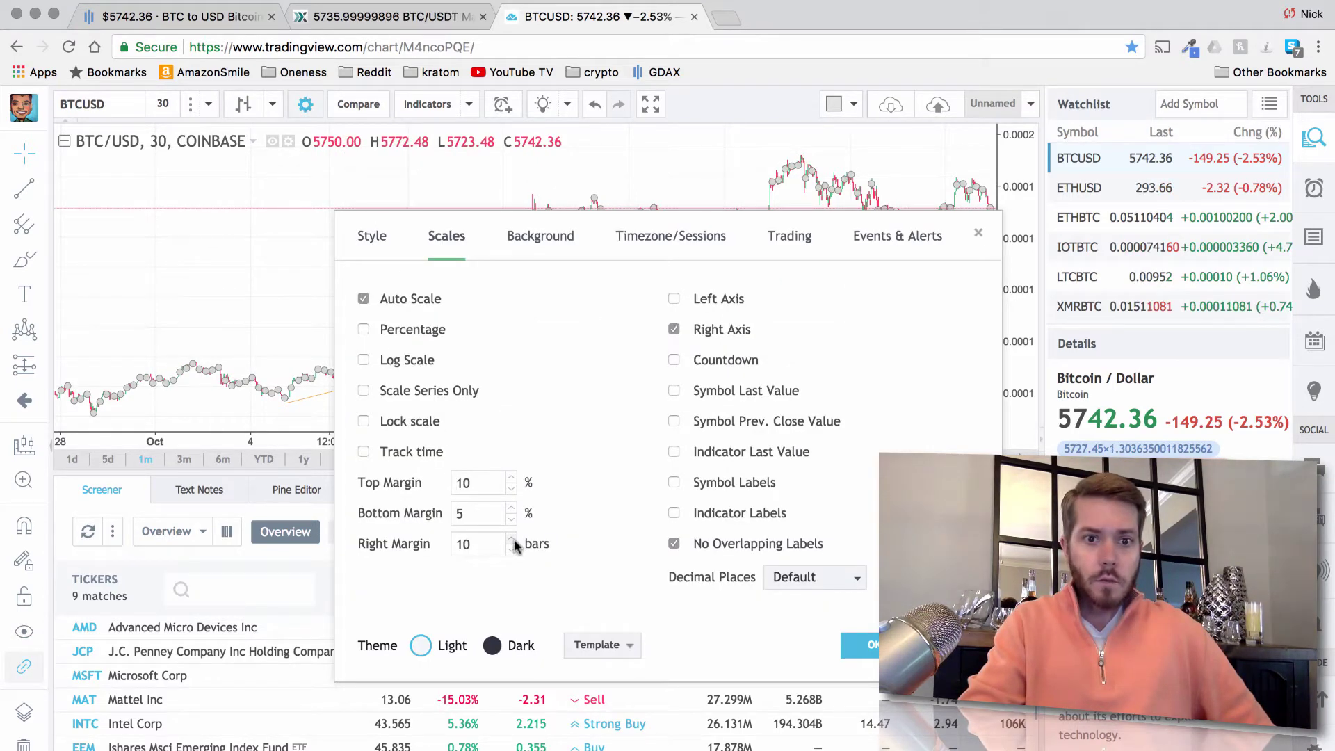
pyautogui.moveTo(512, 540); pyautogui.dragTo(513, 541)
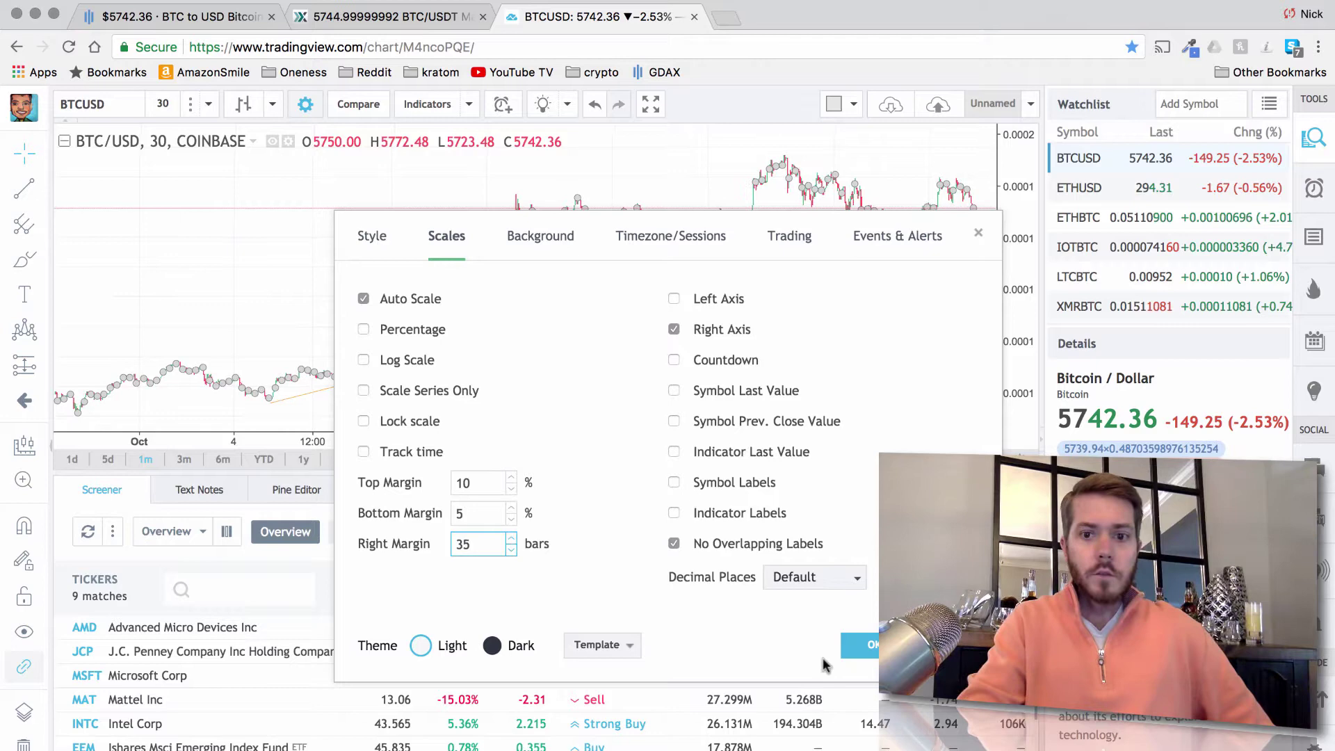
pyautogui.click(869, 648)
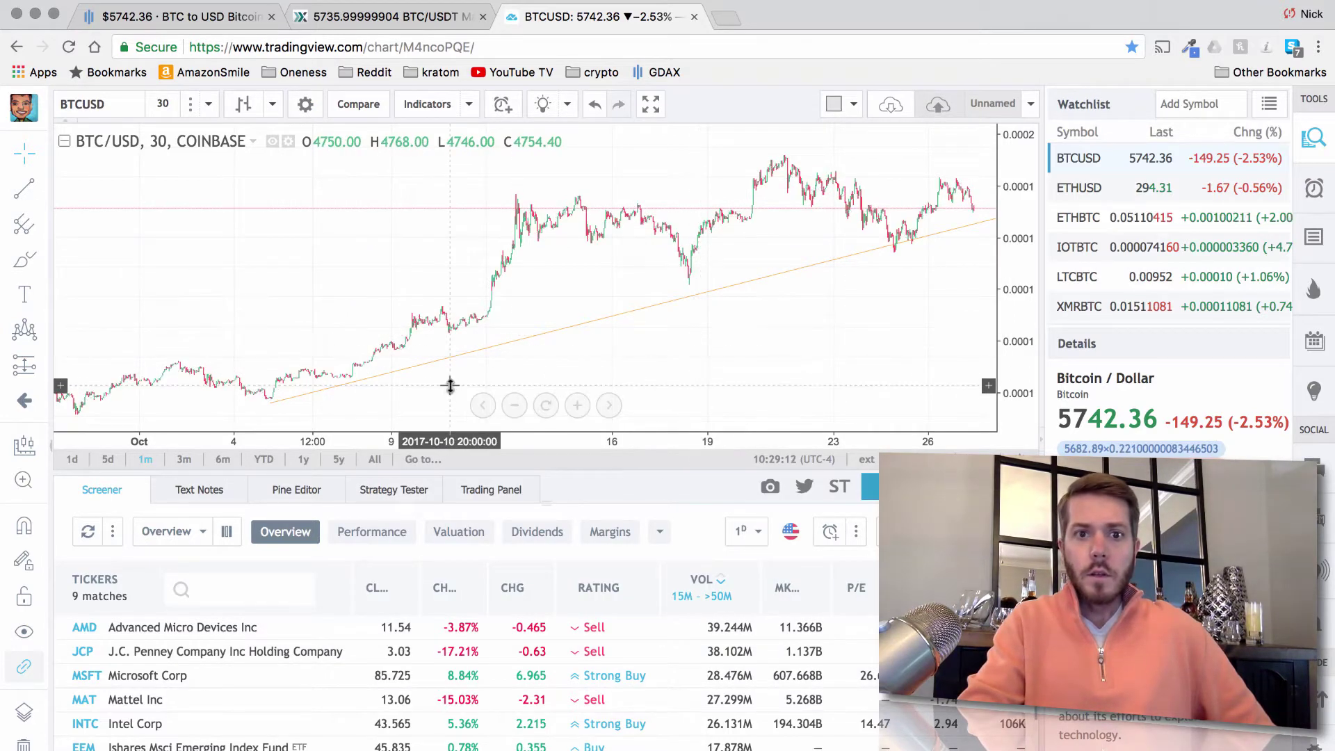
# Step: Draw a Head & Shoulders pattern on BTC/USD through the left shoulder, head, right shoulder and neckline points
pyautogui.click(24, 336)
pyautogui.click(28, 336)
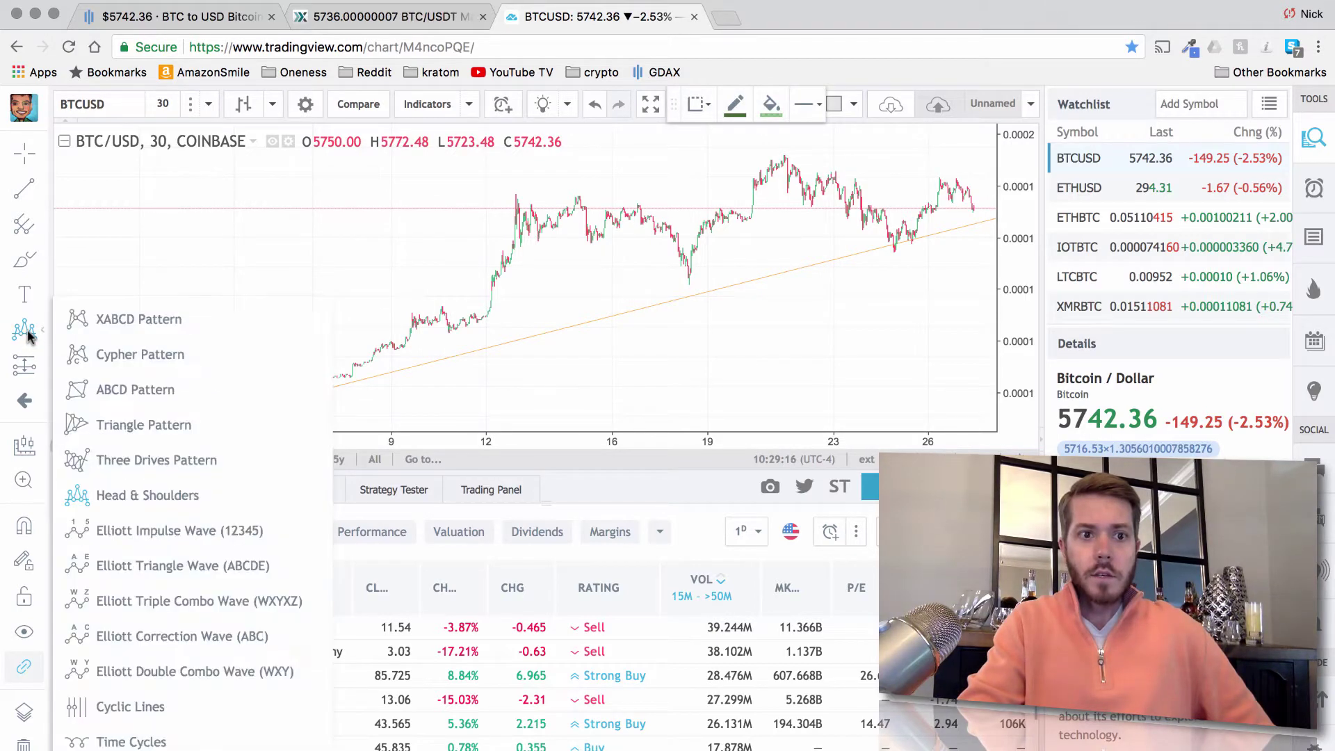
pyautogui.click(142, 495)
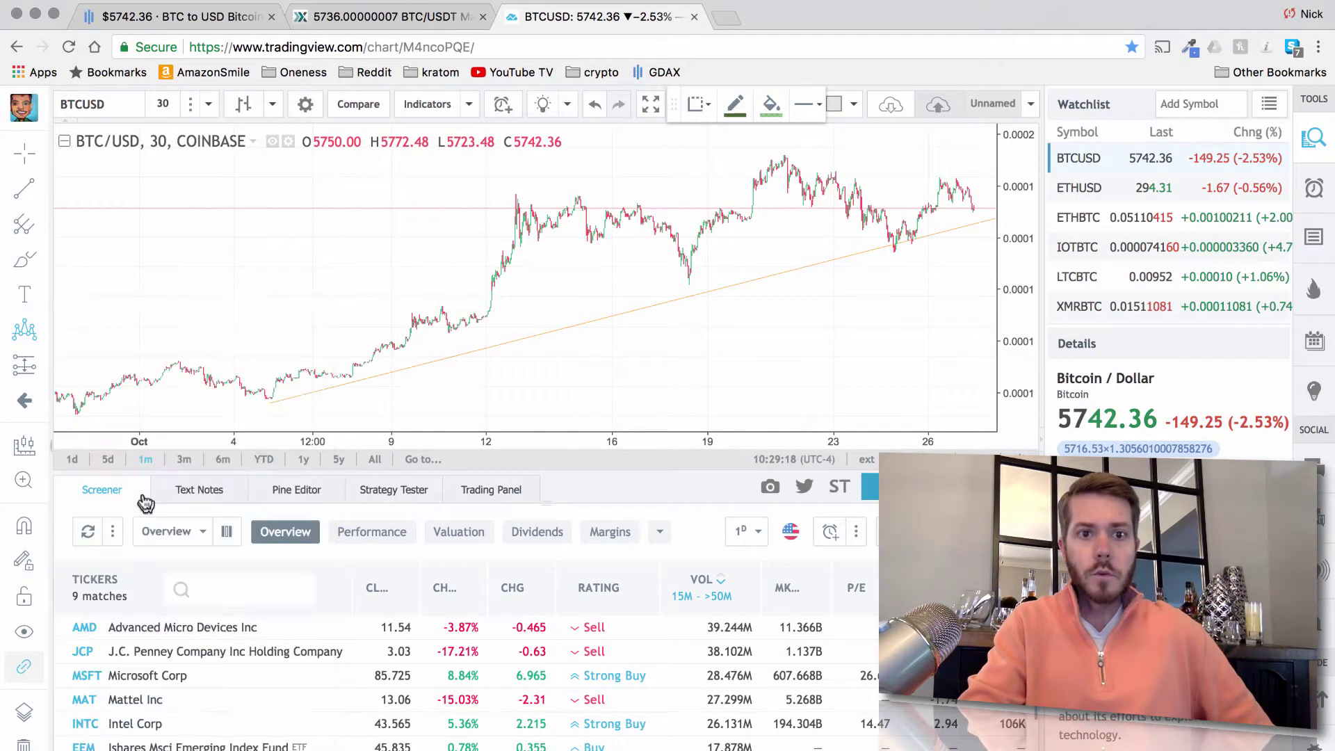
pyautogui.click(479, 321)
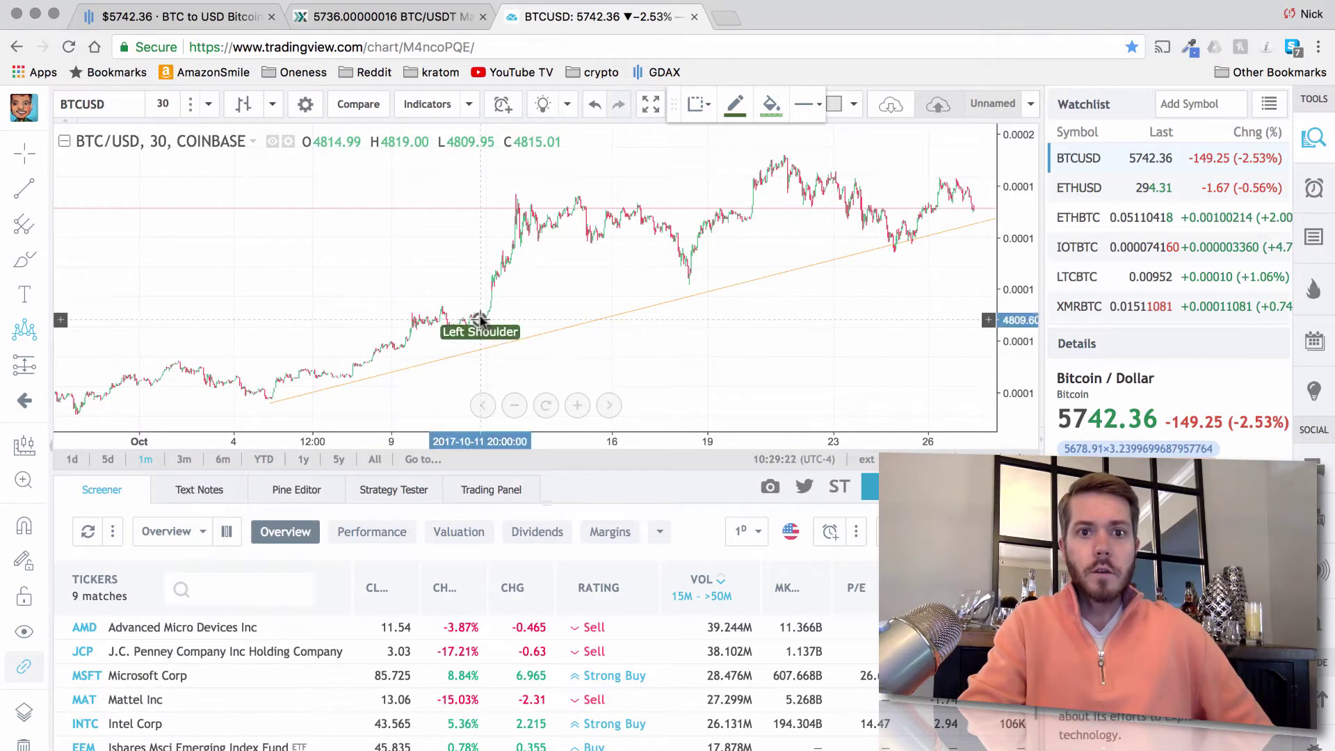
pyautogui.click(572, 173)
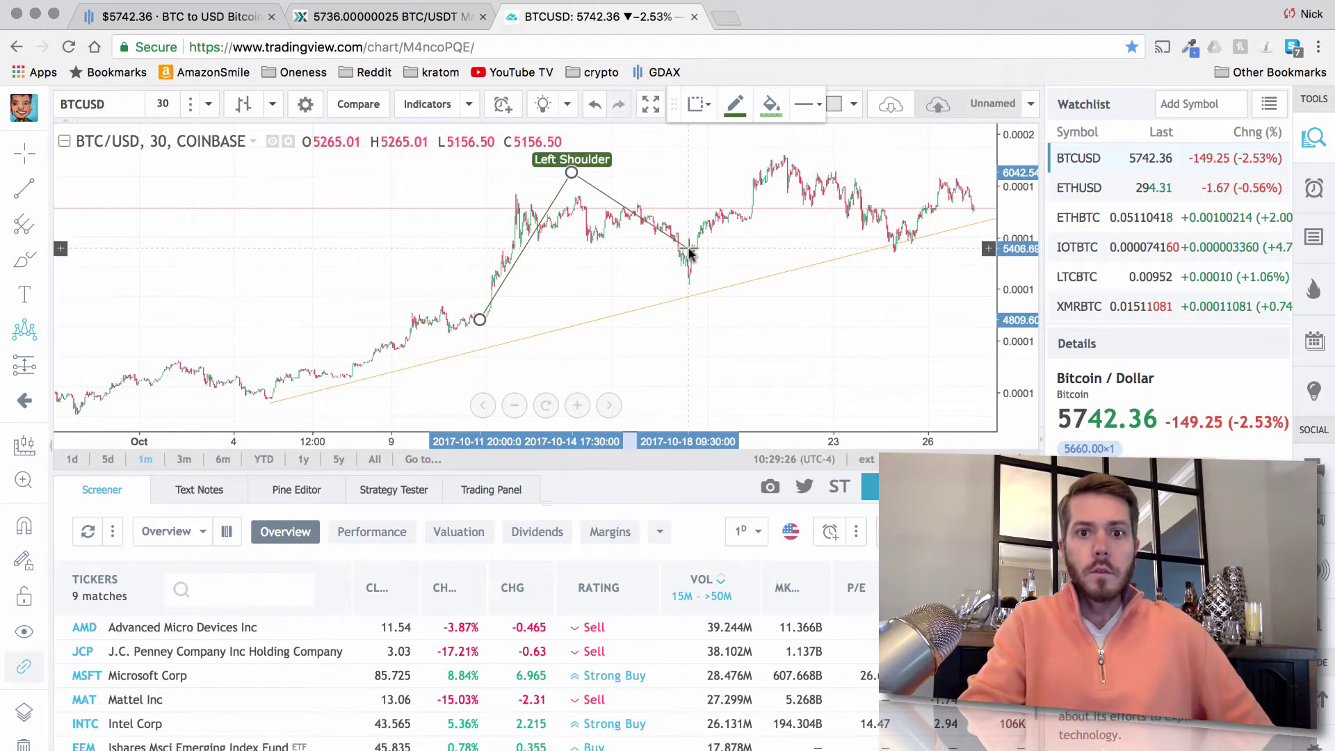
pyautogui.click(691, 281)
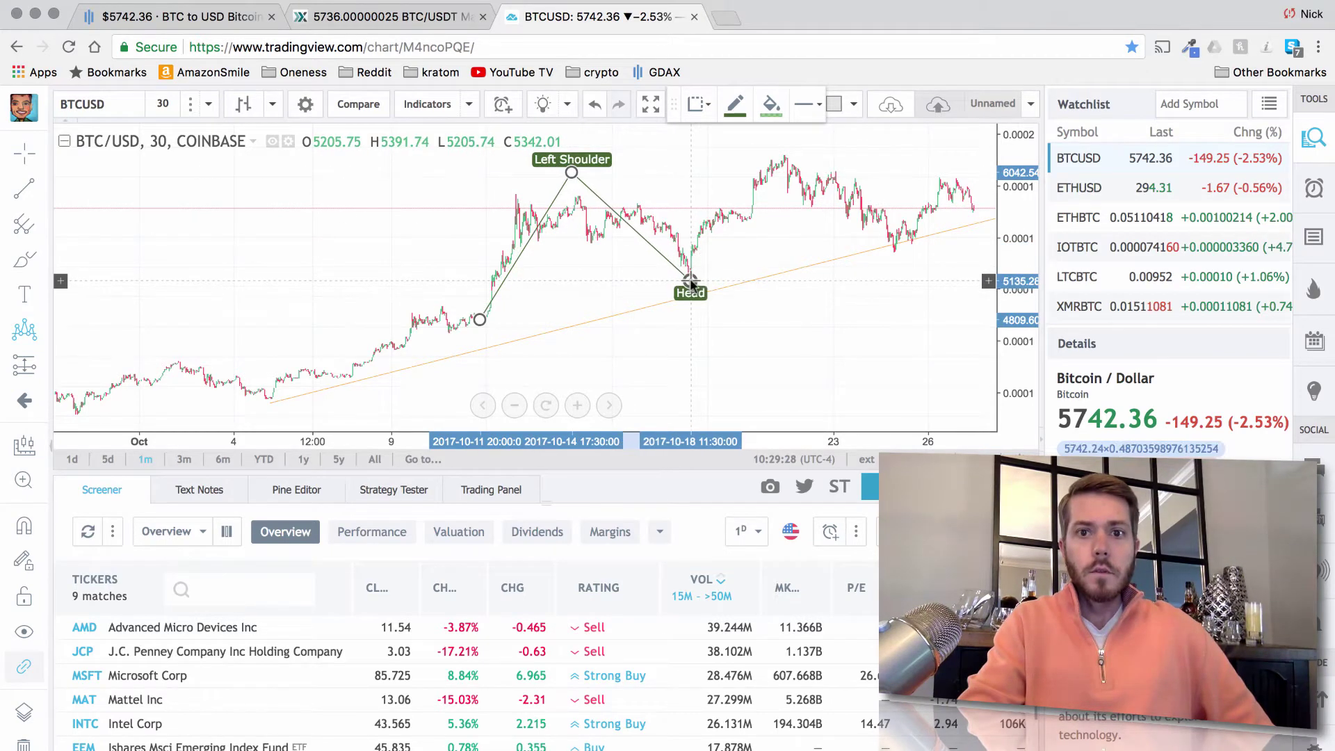
pyautogui.click(775, 143)
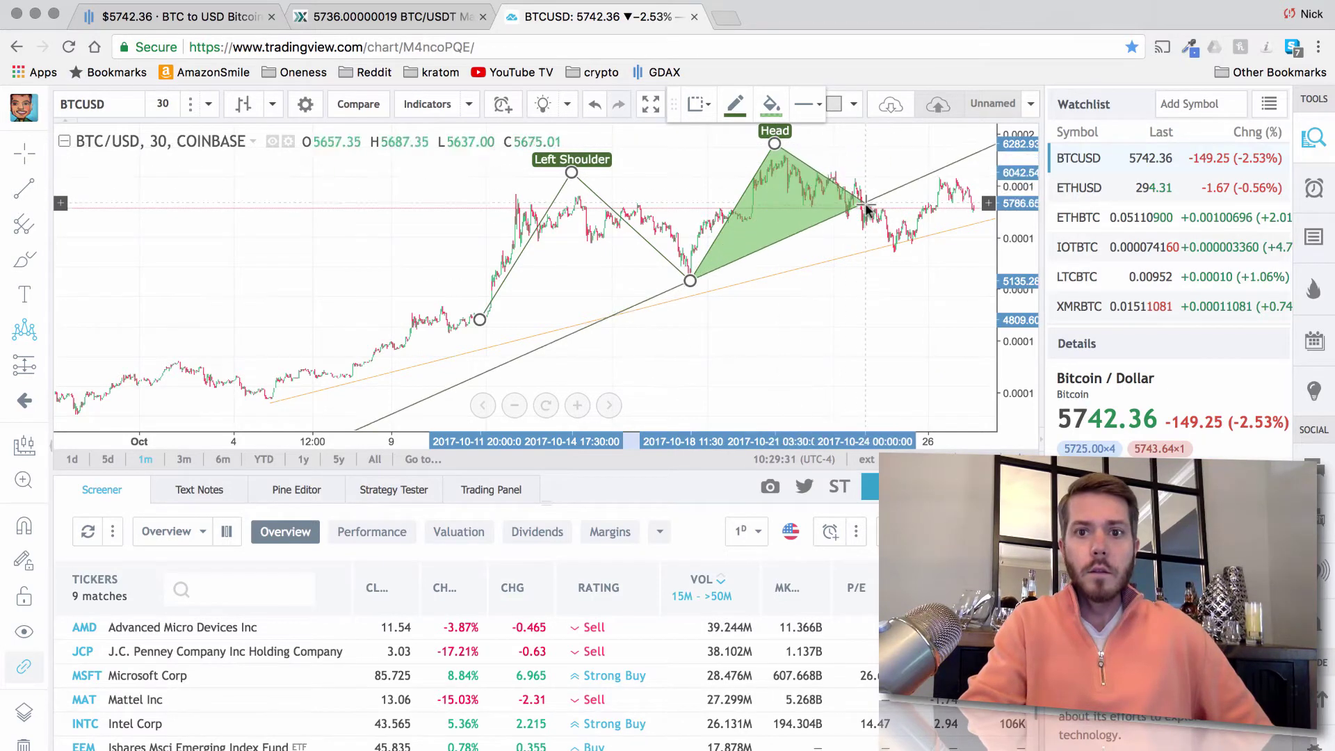
pyautogui.click(897, 249)
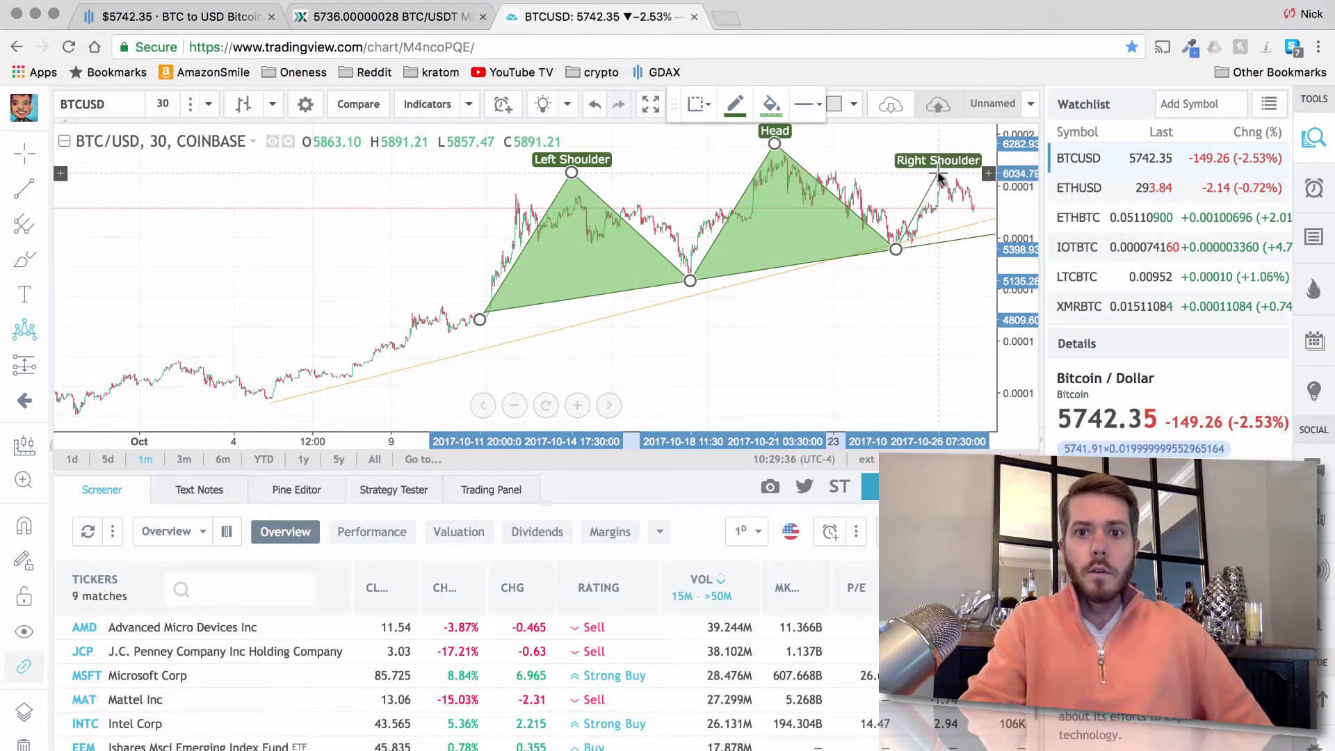
pyautogui.click(939, 167)
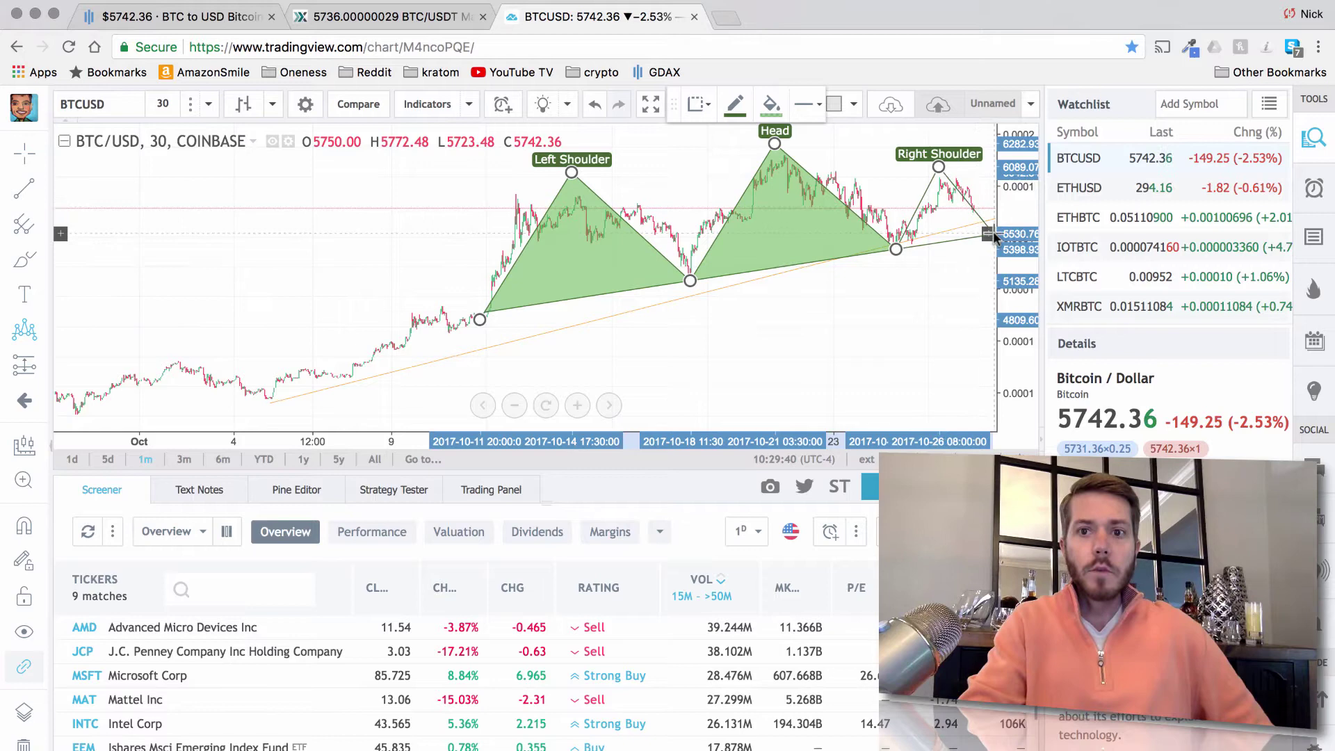
pyautogui.click(993, 231)
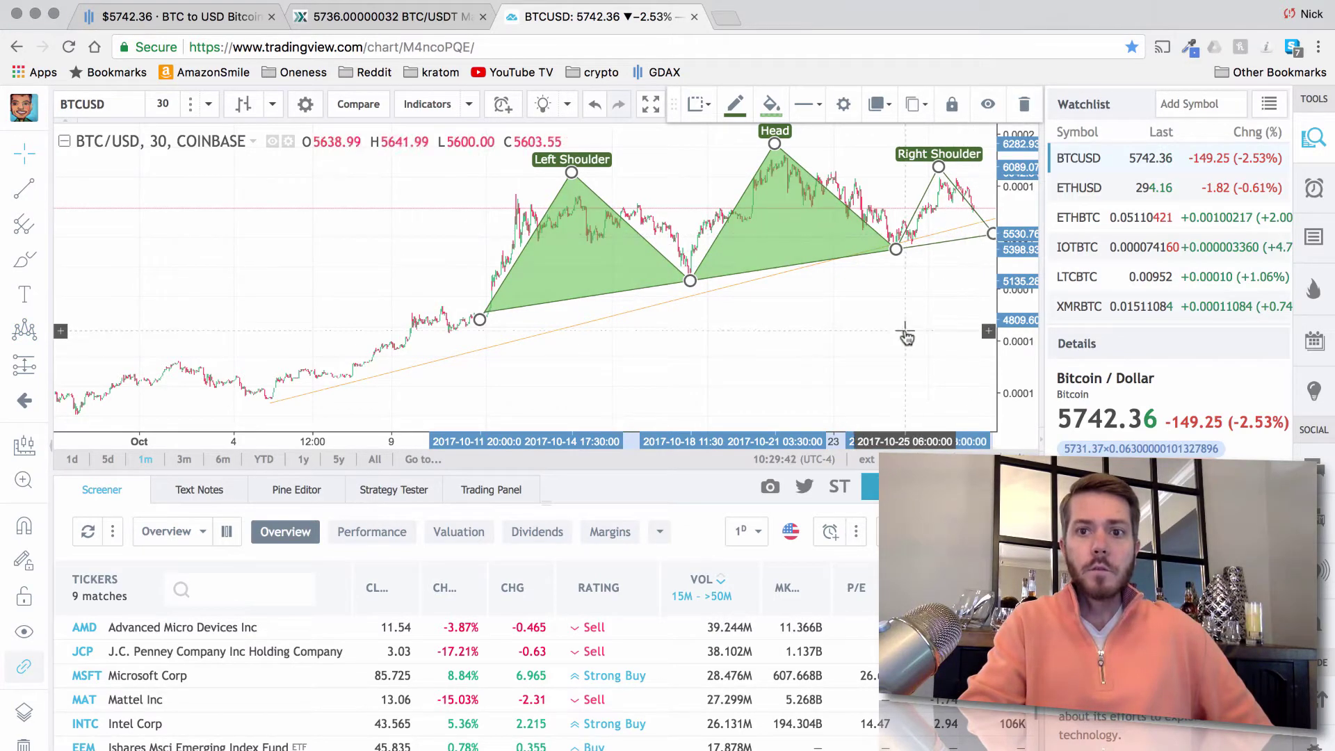
# Step: Draw a trend line from the head's peak down to the neckline below it
pyautogui.click(24, 197)
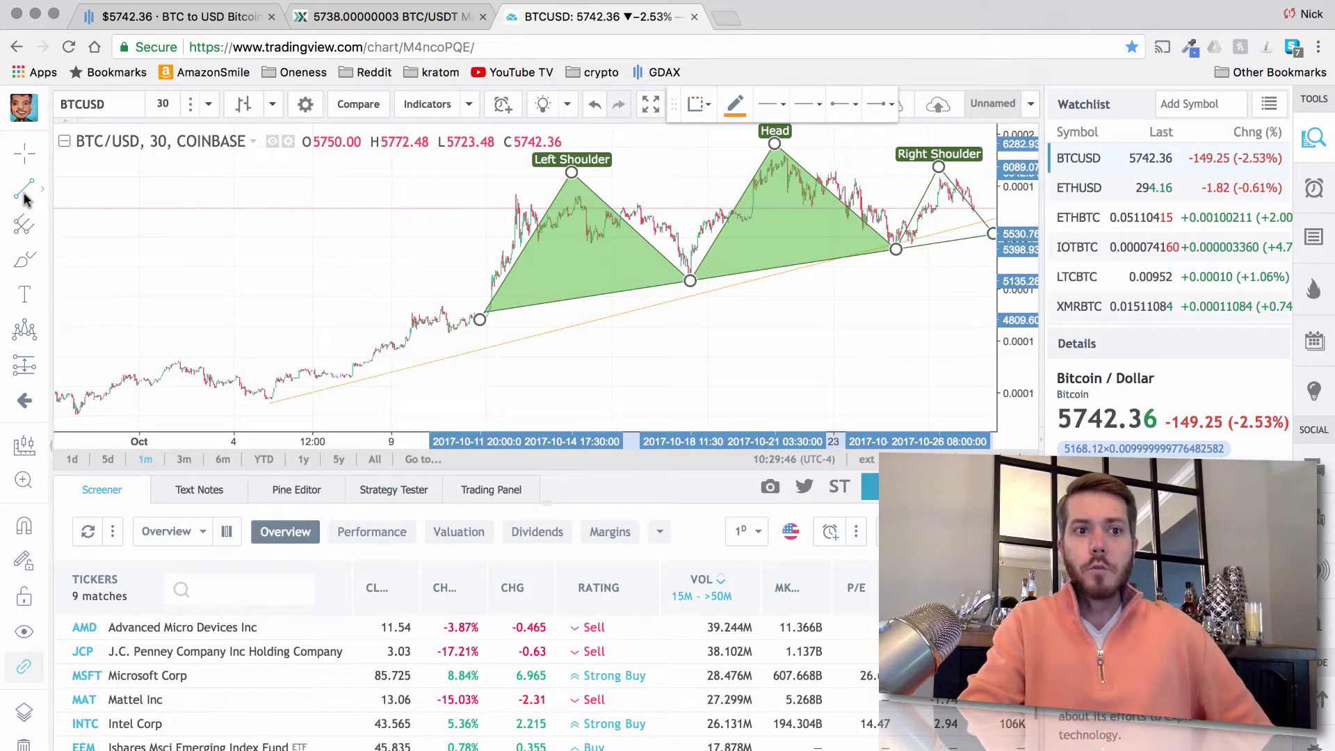
pyautogui.click(42, 189)
pyautogui.click(136, 190)
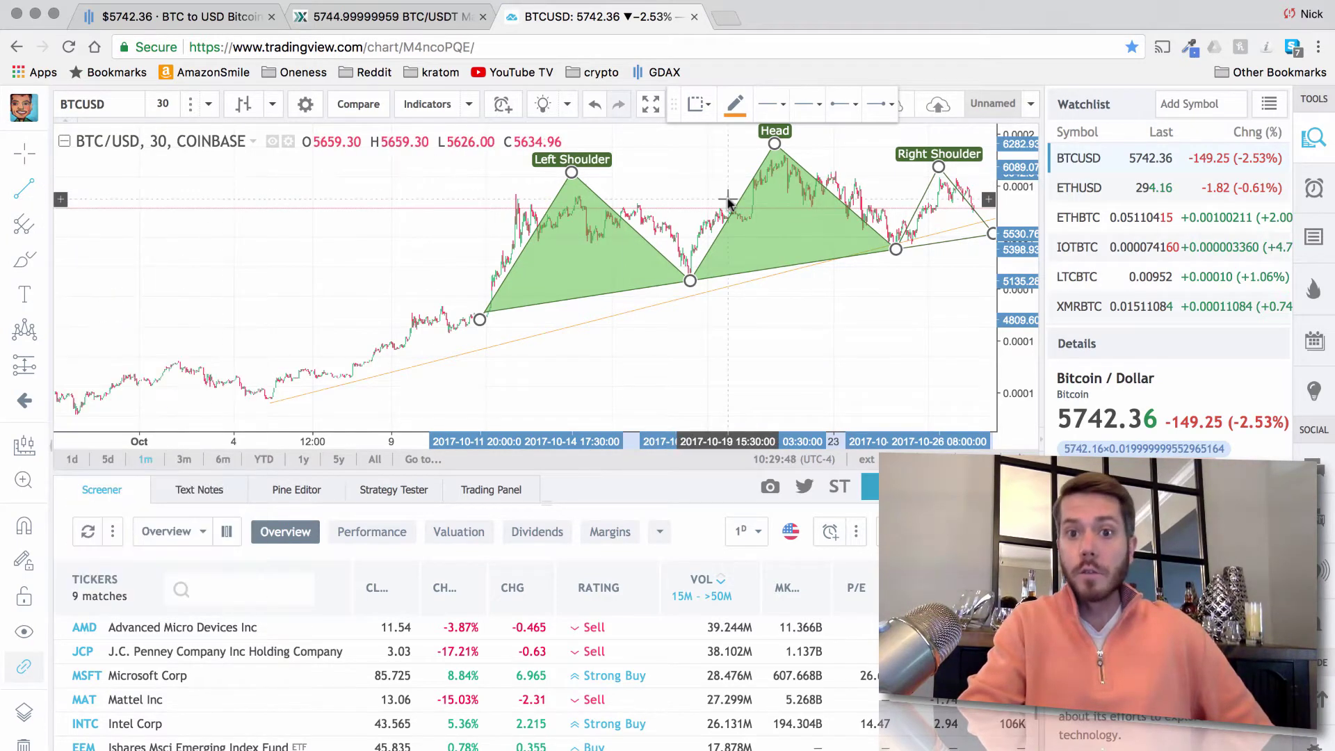
pyautogui.click(776, 143)
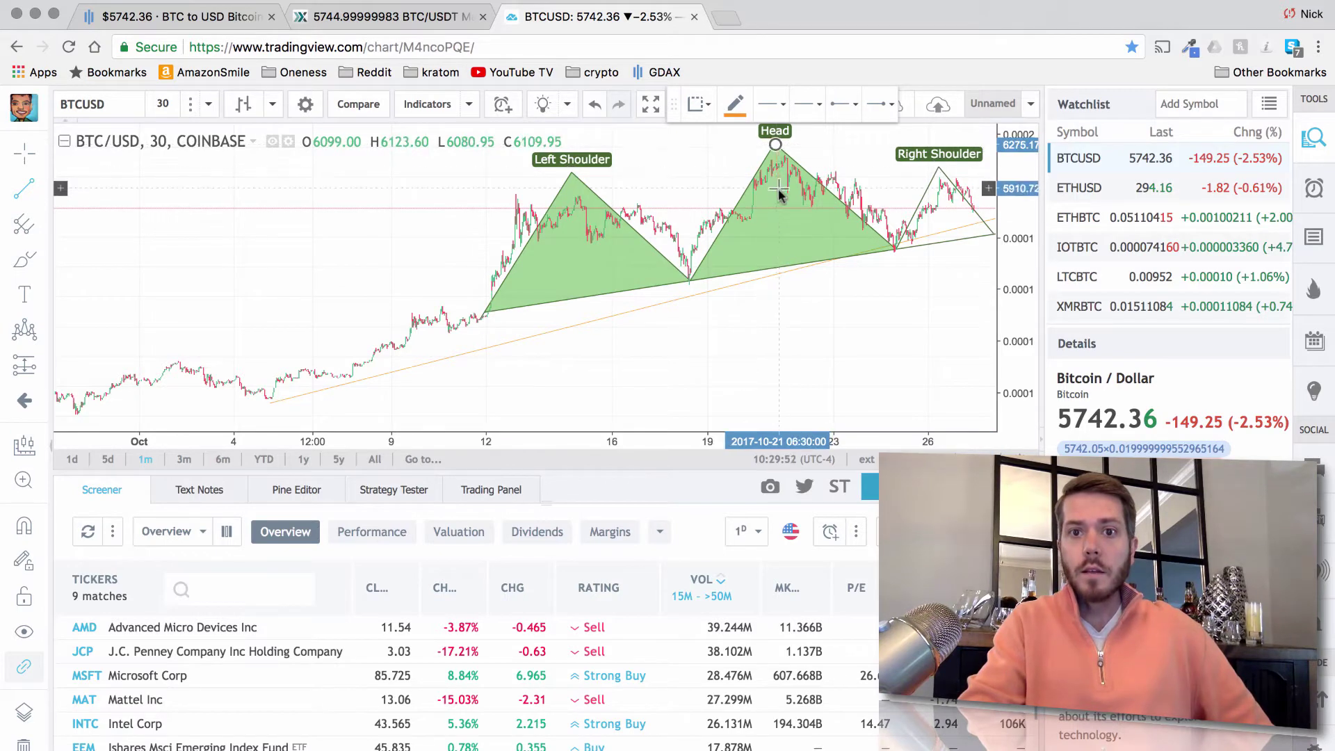
pyautogui.click(790, 265)
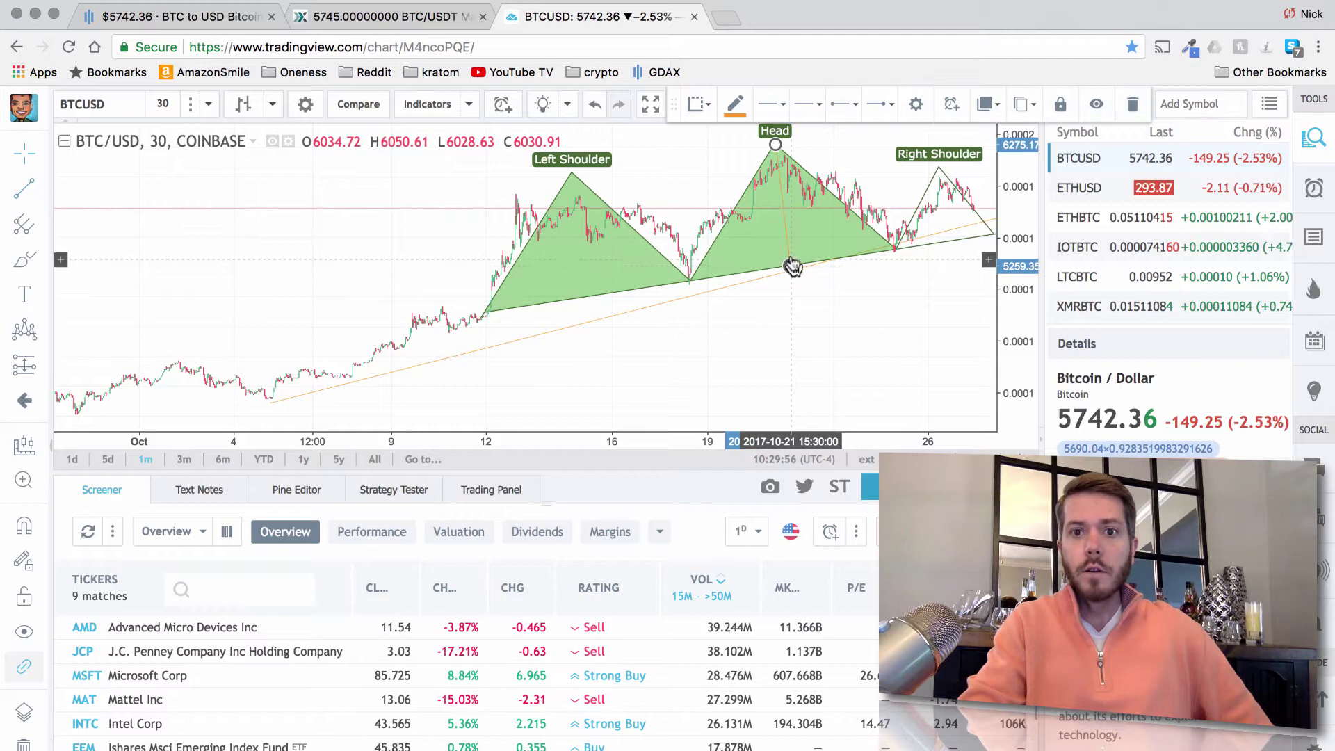
# Step: Clone the head-height line and move the copy to the right-side neckline break
pyautogui.rightClick(790, 251)
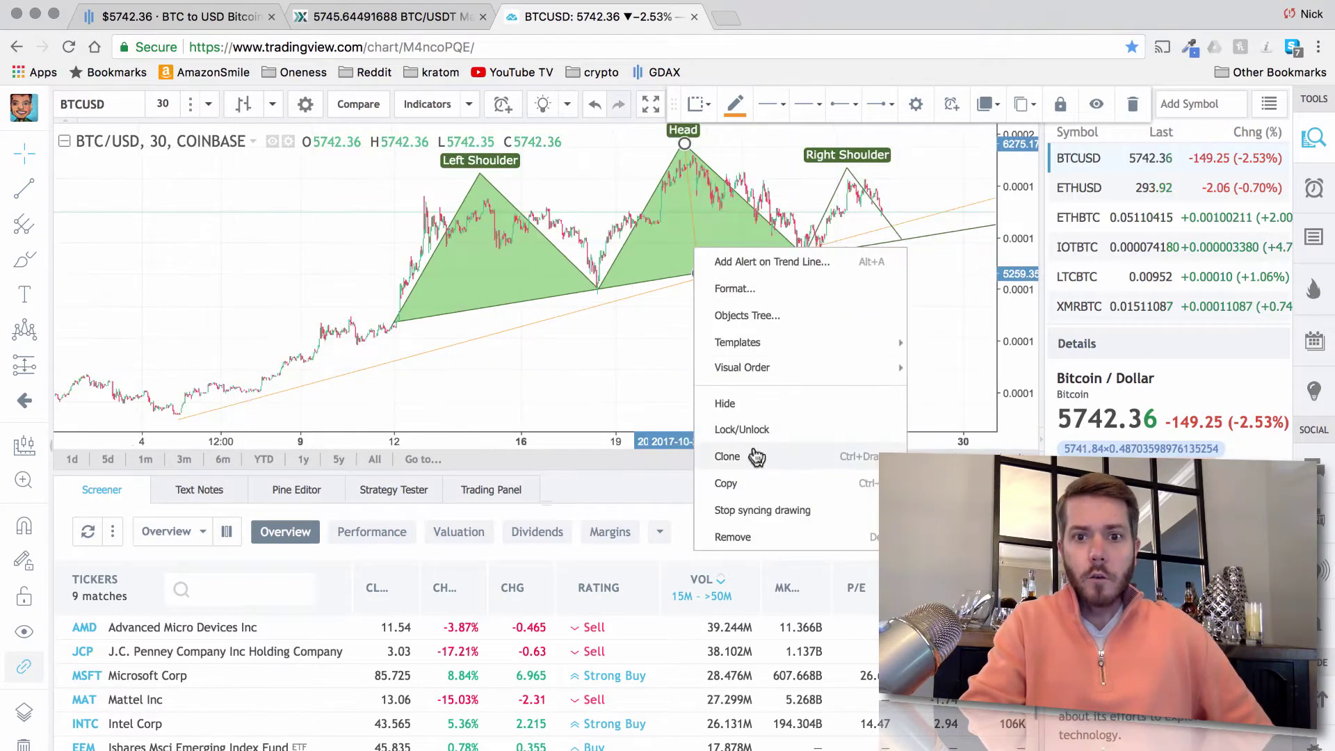
pyautogui.click(753, 447)
pyautogui.moveTo(760, 171); pyautogui.dragTo(915, 314)
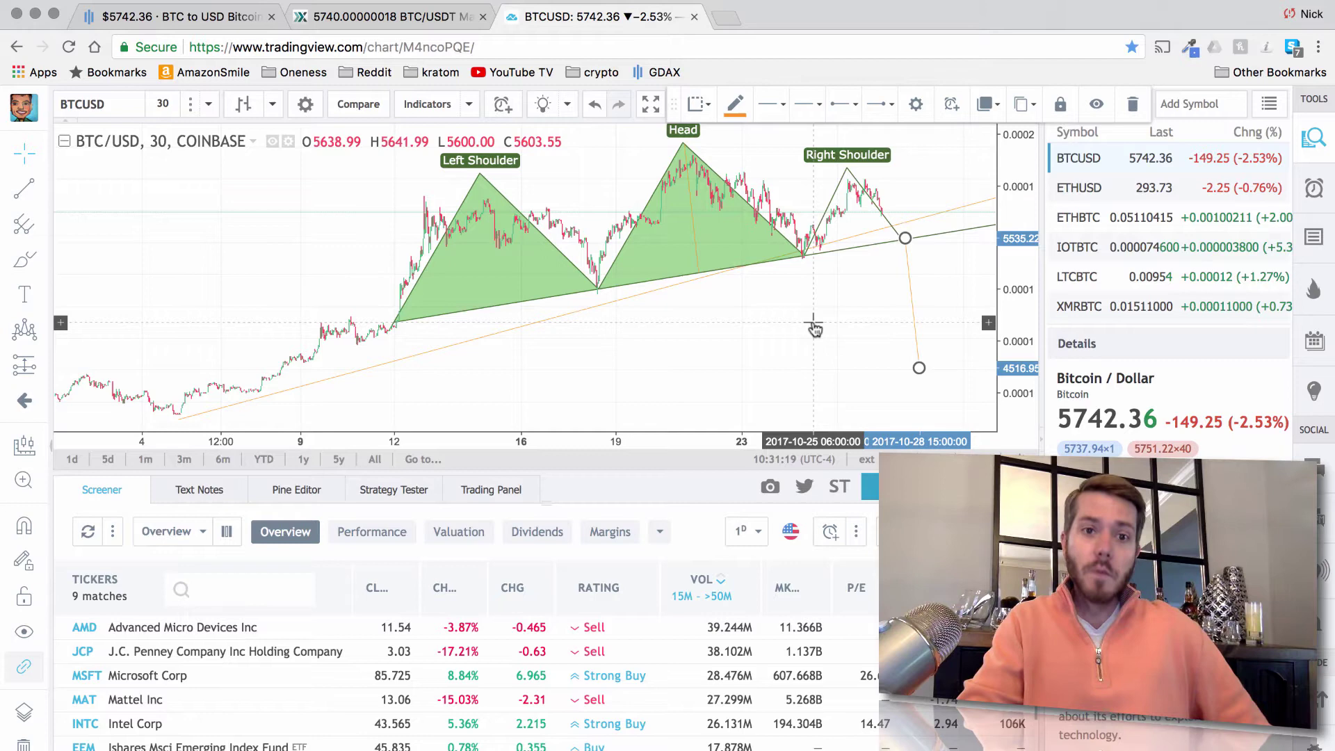
# Step: Switch to GDAX and close the product list to view the open 0.0926 BTC order at 5400
pyautogui.click(205, 25)
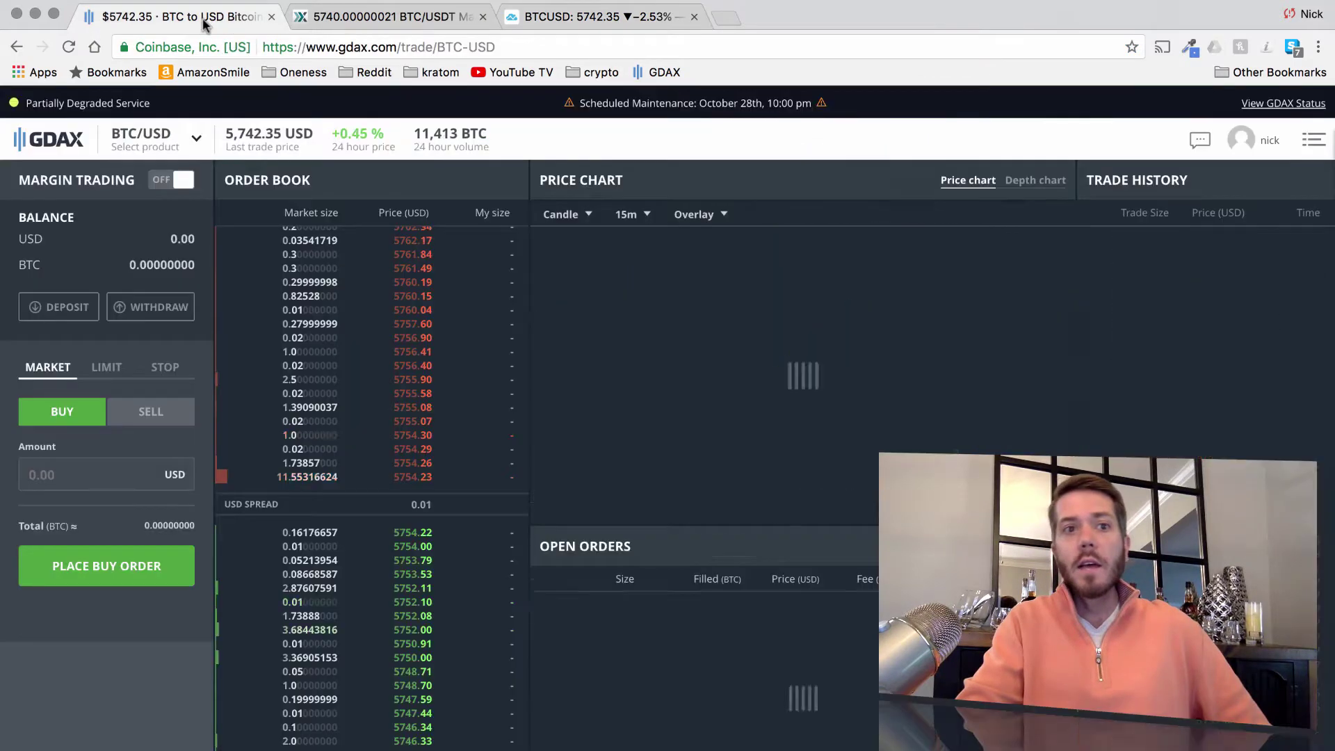
pyautogui.moveTo(176, 154)
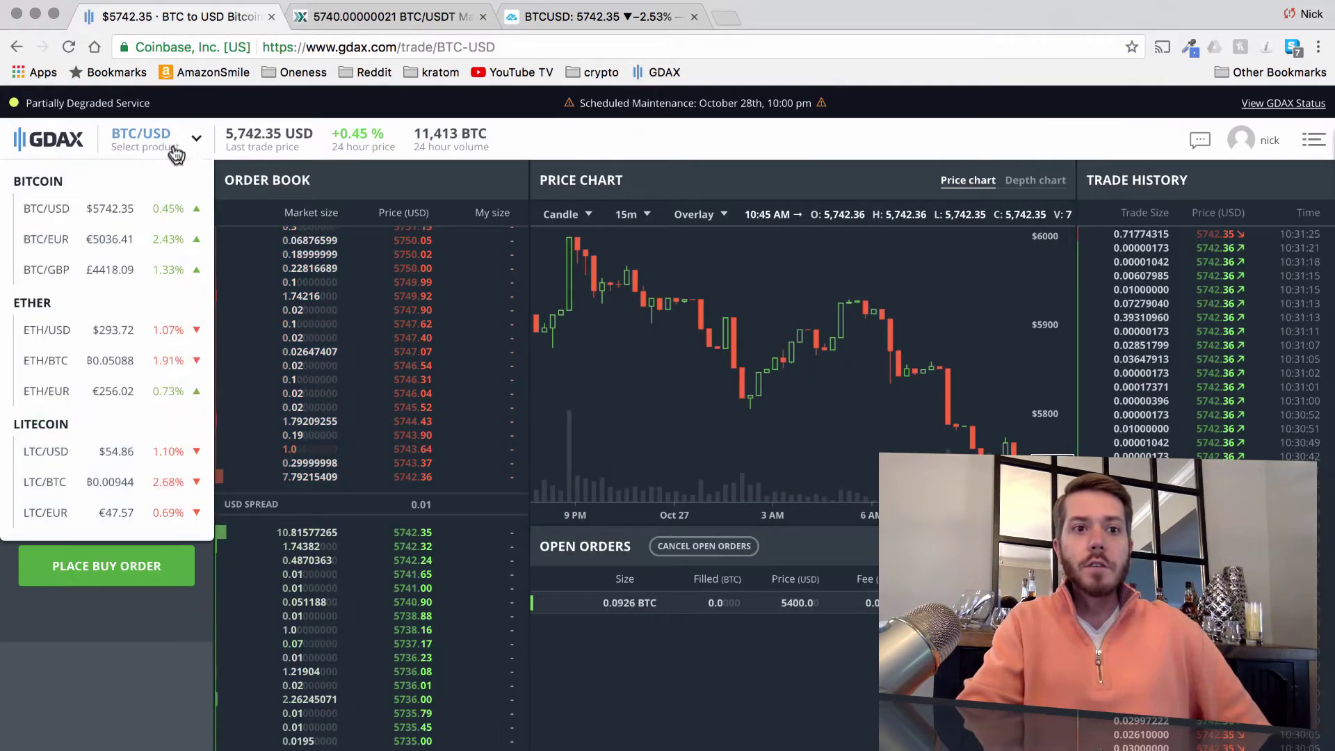
pyautogui.click(97, 212)
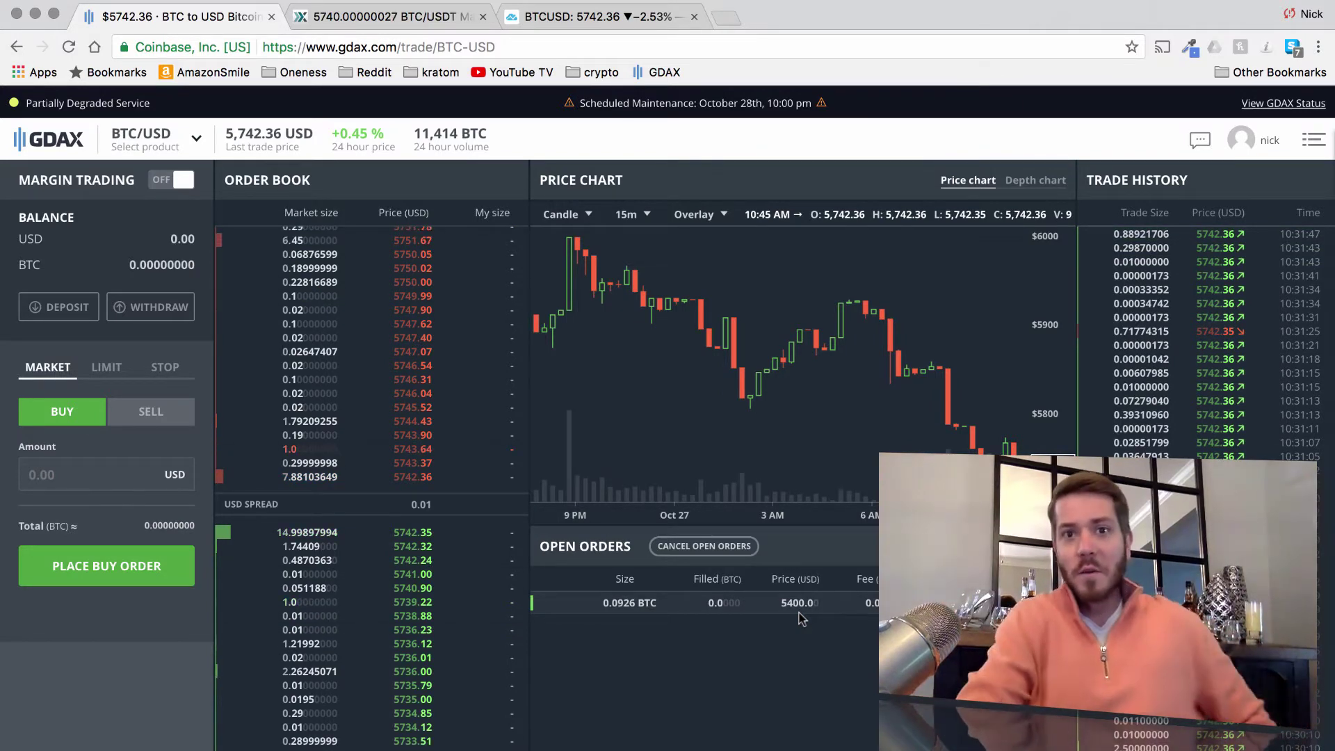
# Step: Back in TradingView, open ETH/BTC and draw a falling trendline from the October 7 peak to October 28
pyautogui.click(581, 21)
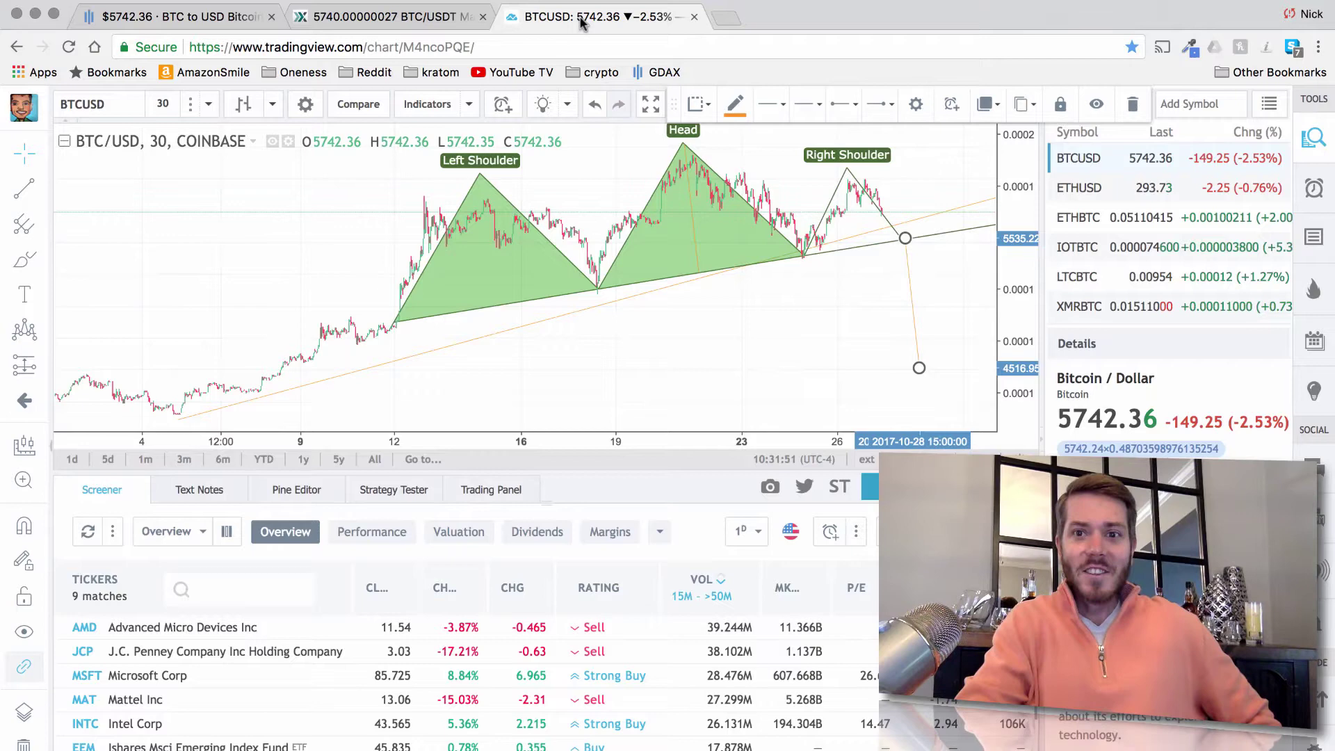
pyautogui.click(1079, 211)
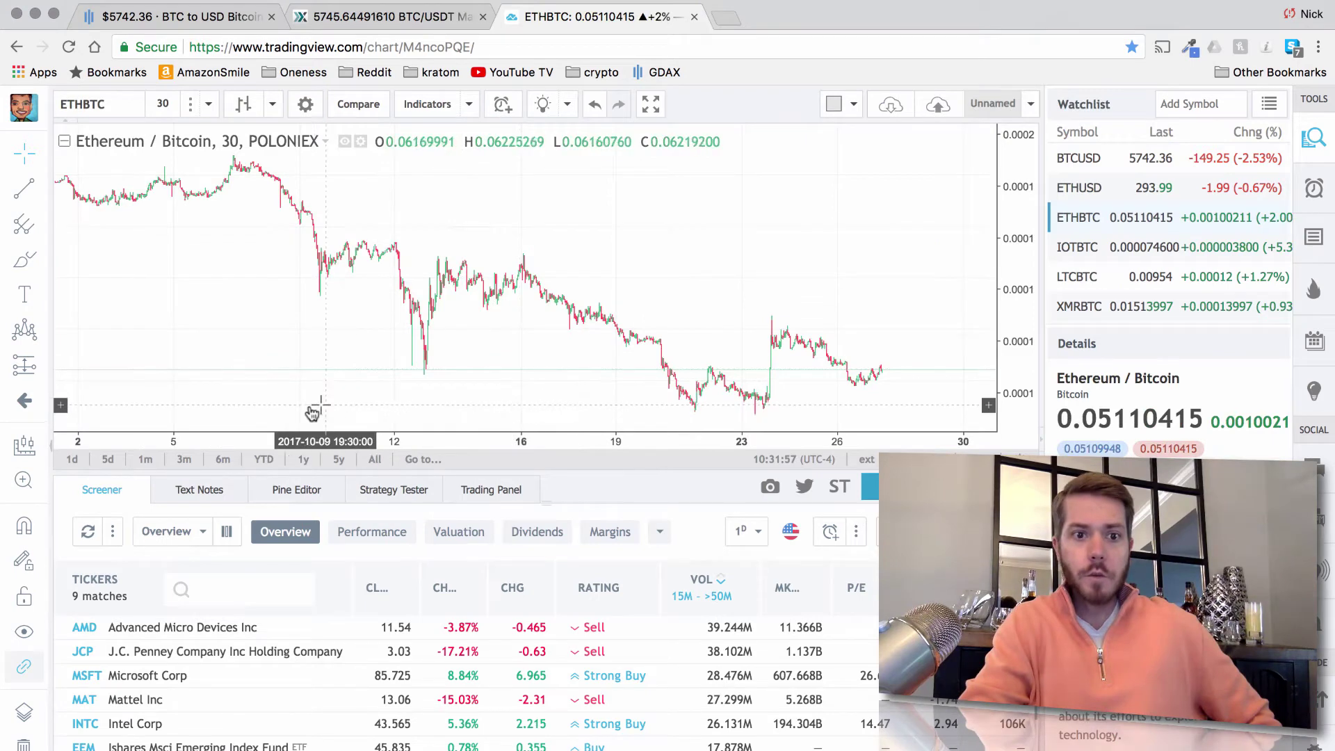
pyautogui.click(28, 194)
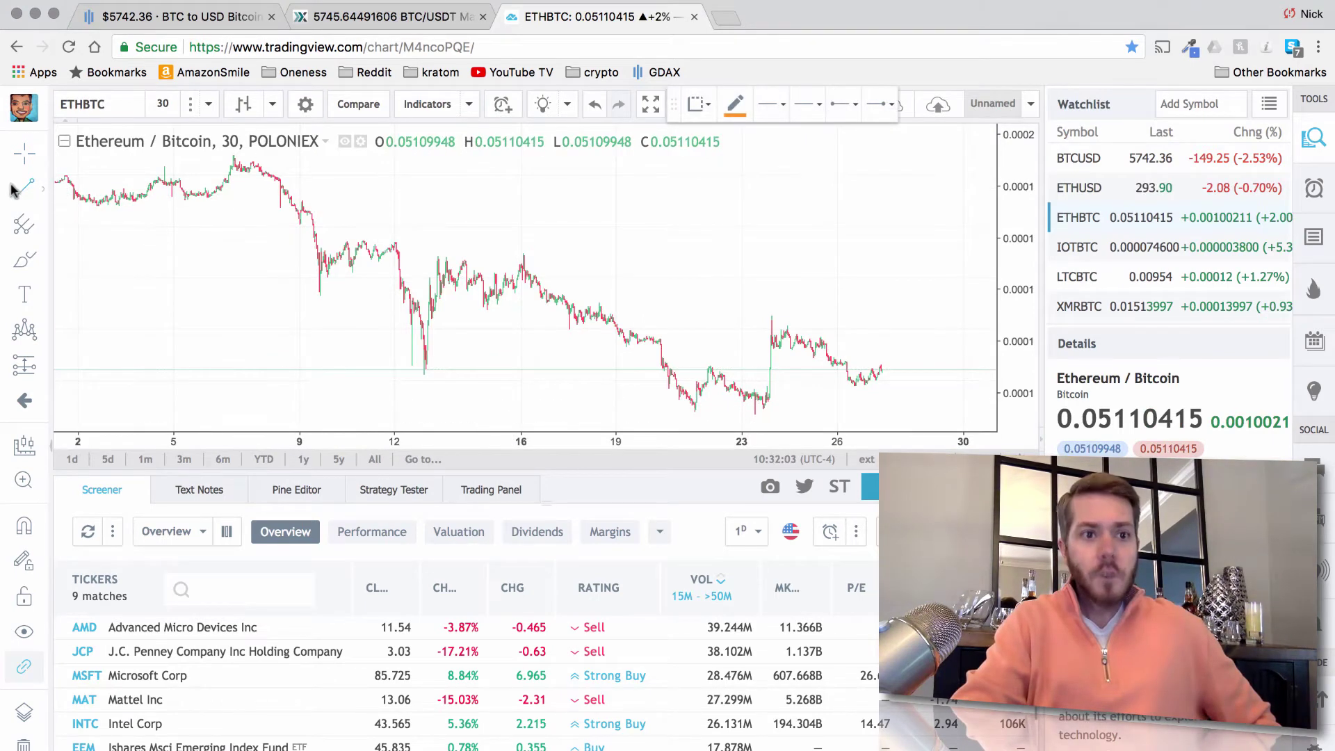
pyautogui.click(42, 190)
pyautogui.click(84, 195)
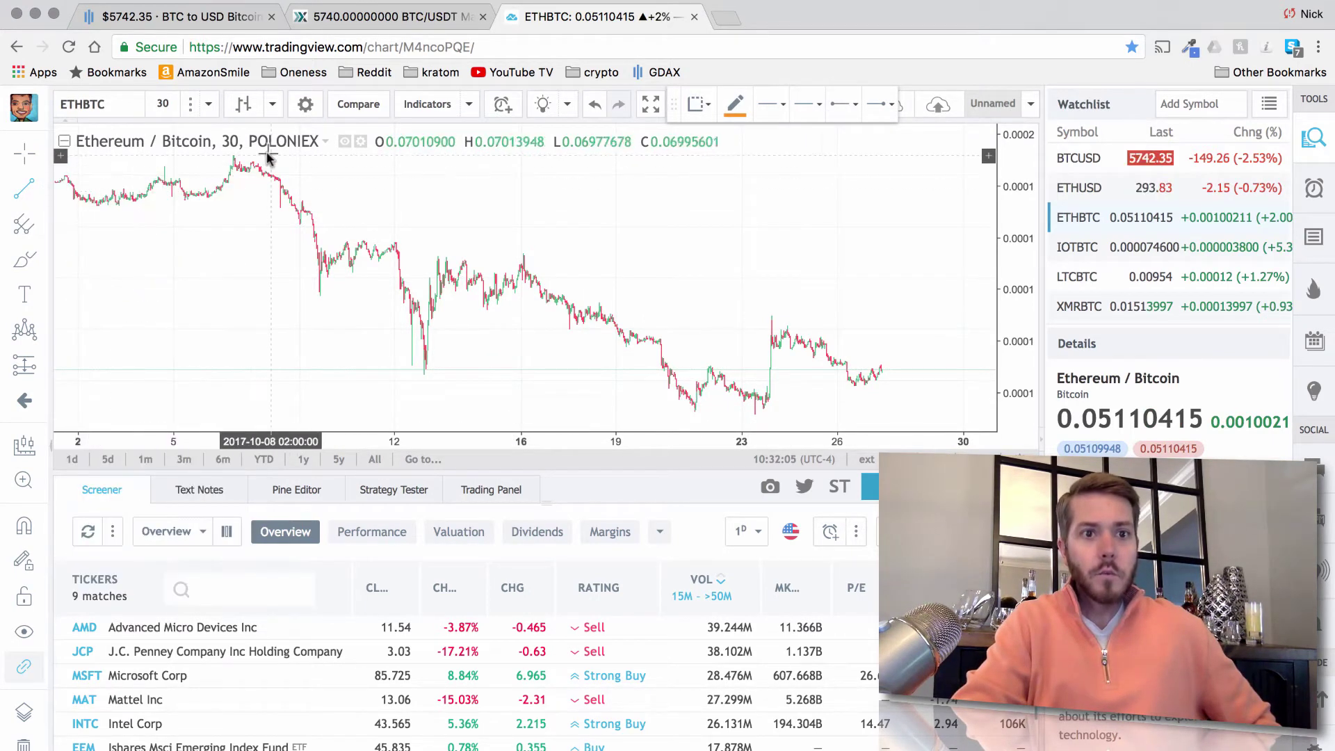
pyautogui.click(238, 155)
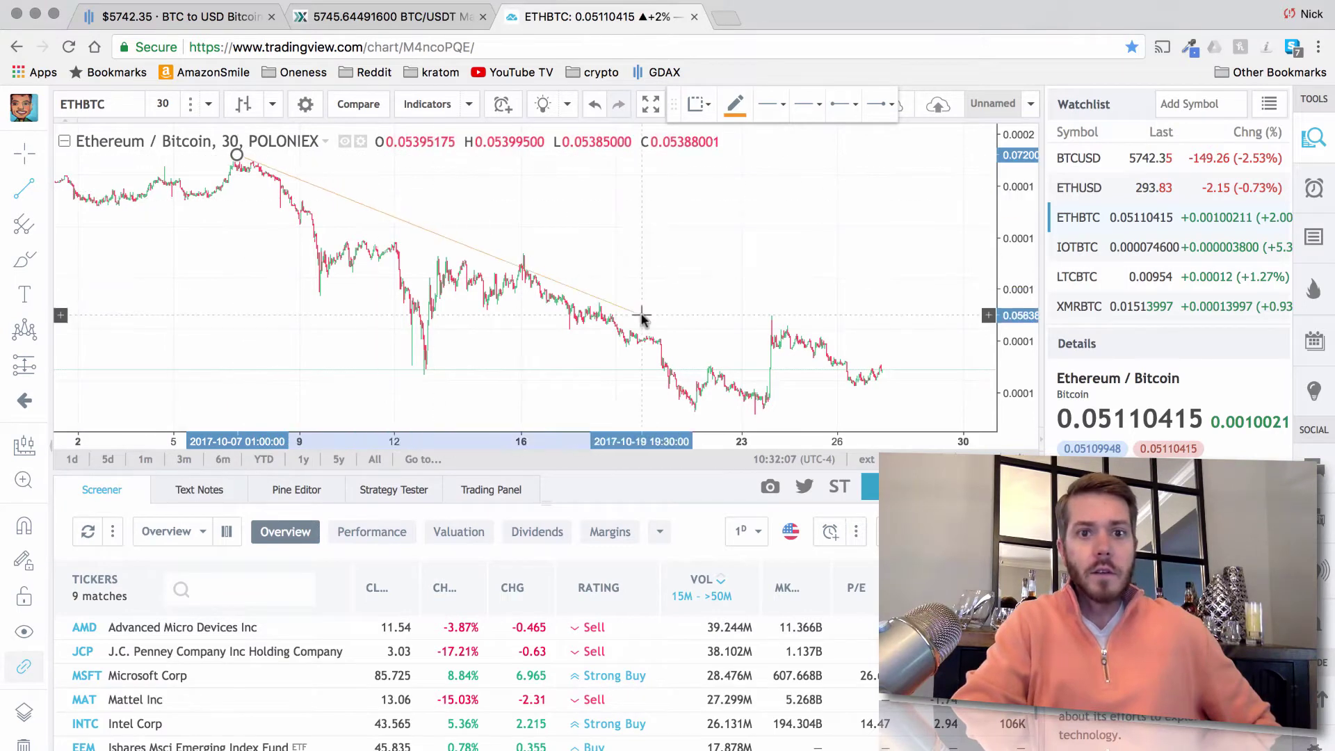
pyautogui.click(921, 397)
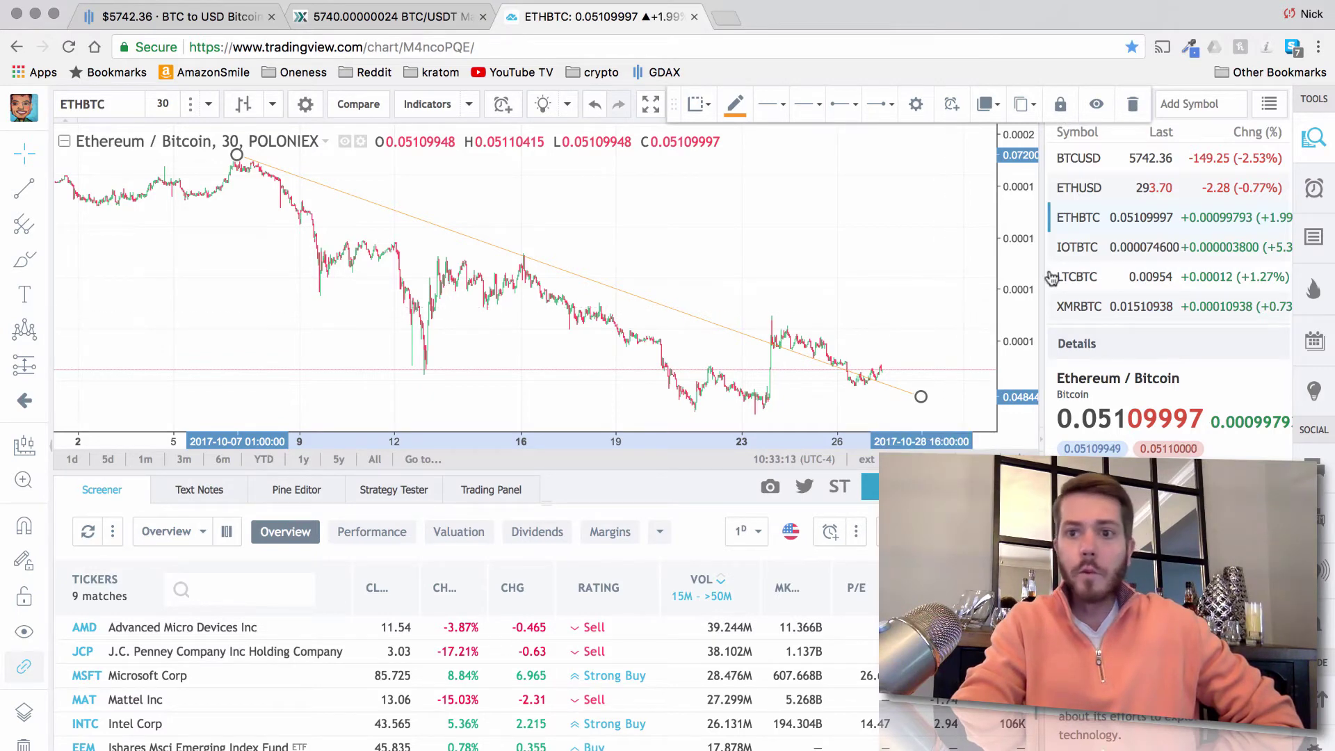
# Step: Open IOTA/BTC and draw a falling trendline from the early-October high past the latest candles
pyautogui.click(1078, 249)
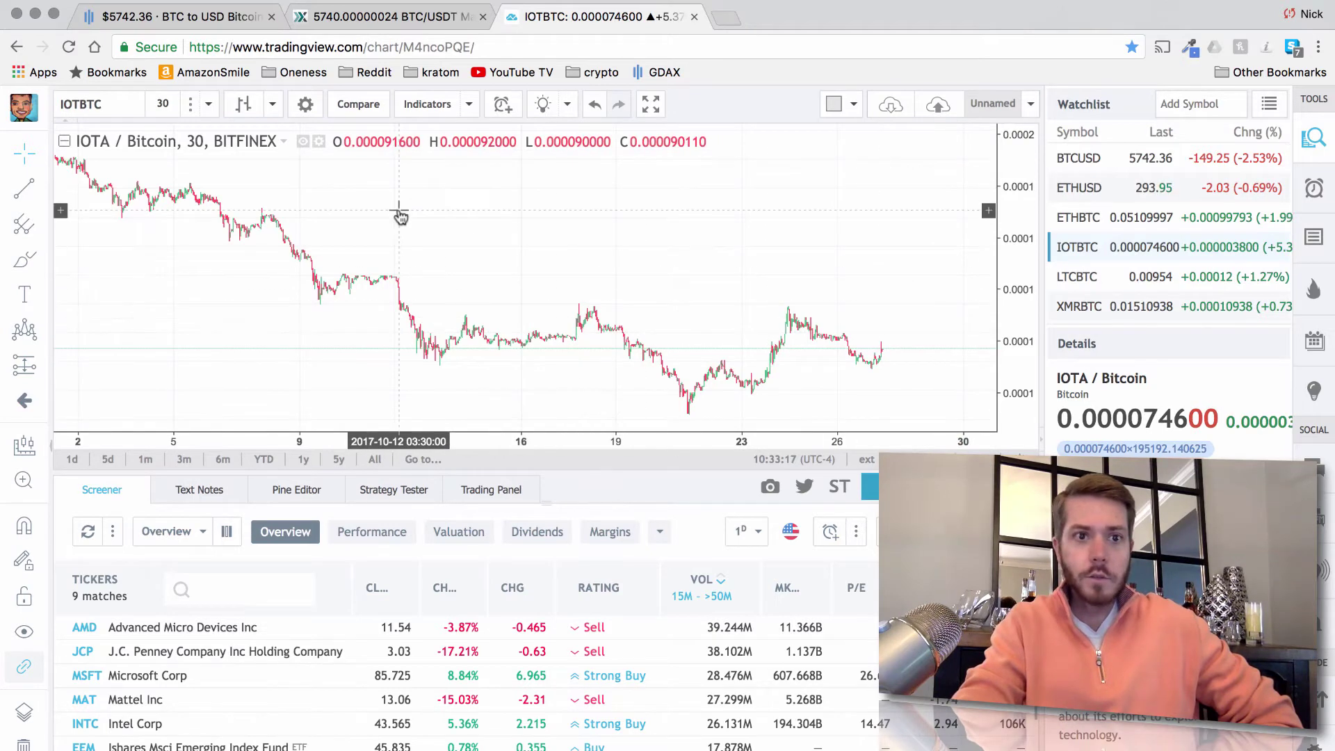
pyautogui.click(24, 196)
pyautogui.click(43, 189)
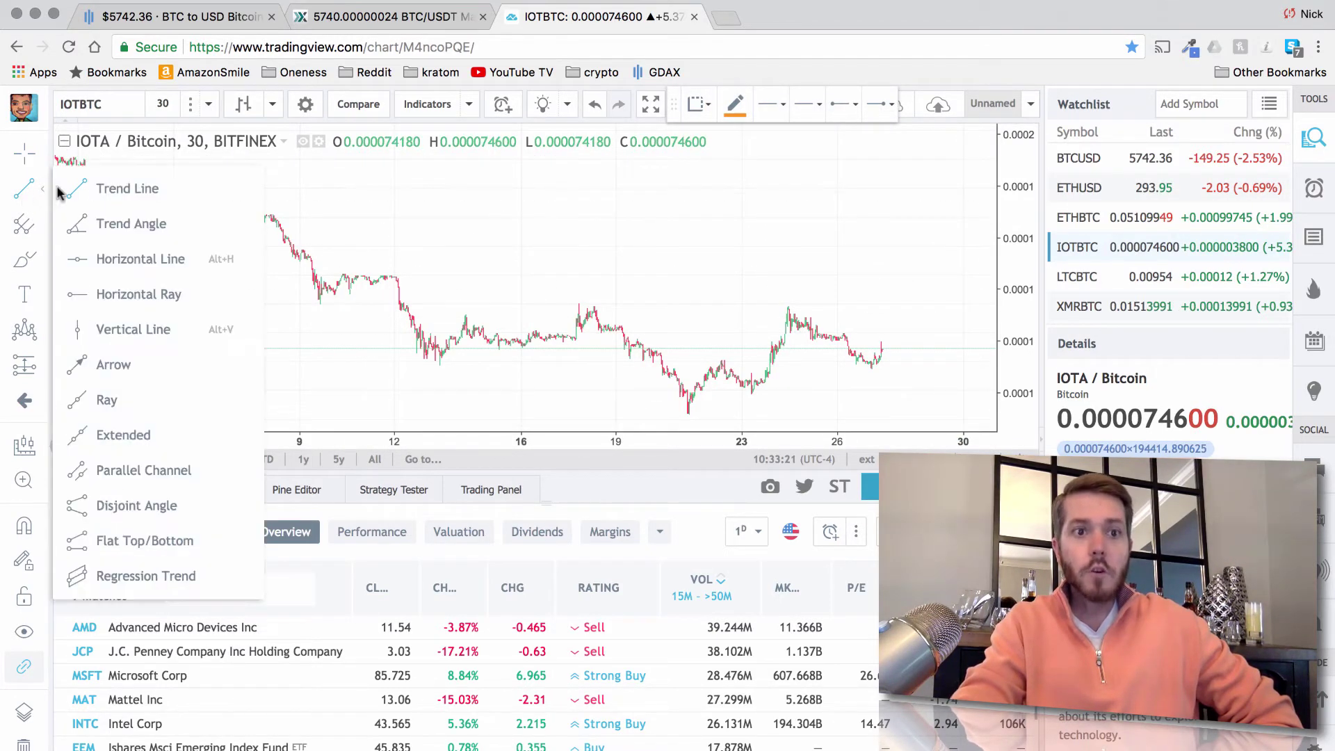
pyautogui.click(97, 197)
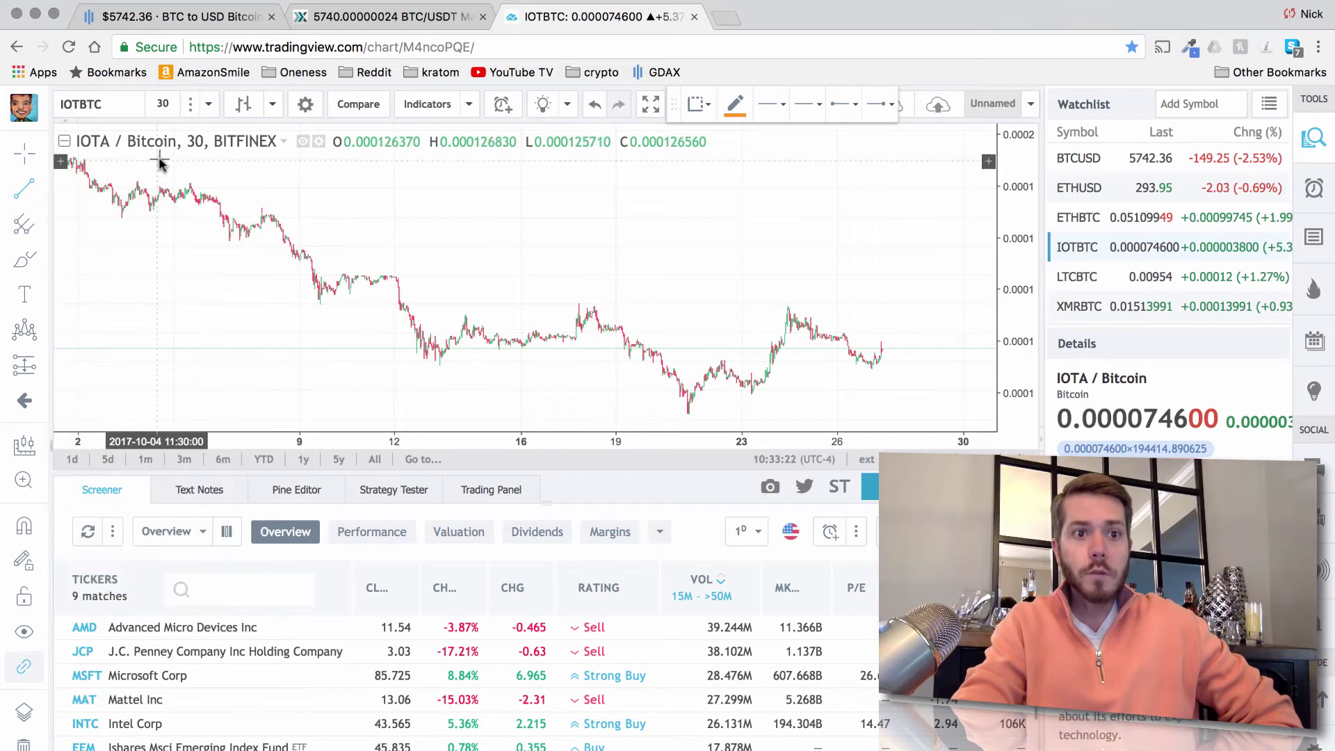
pyautogui.click(86, 158)
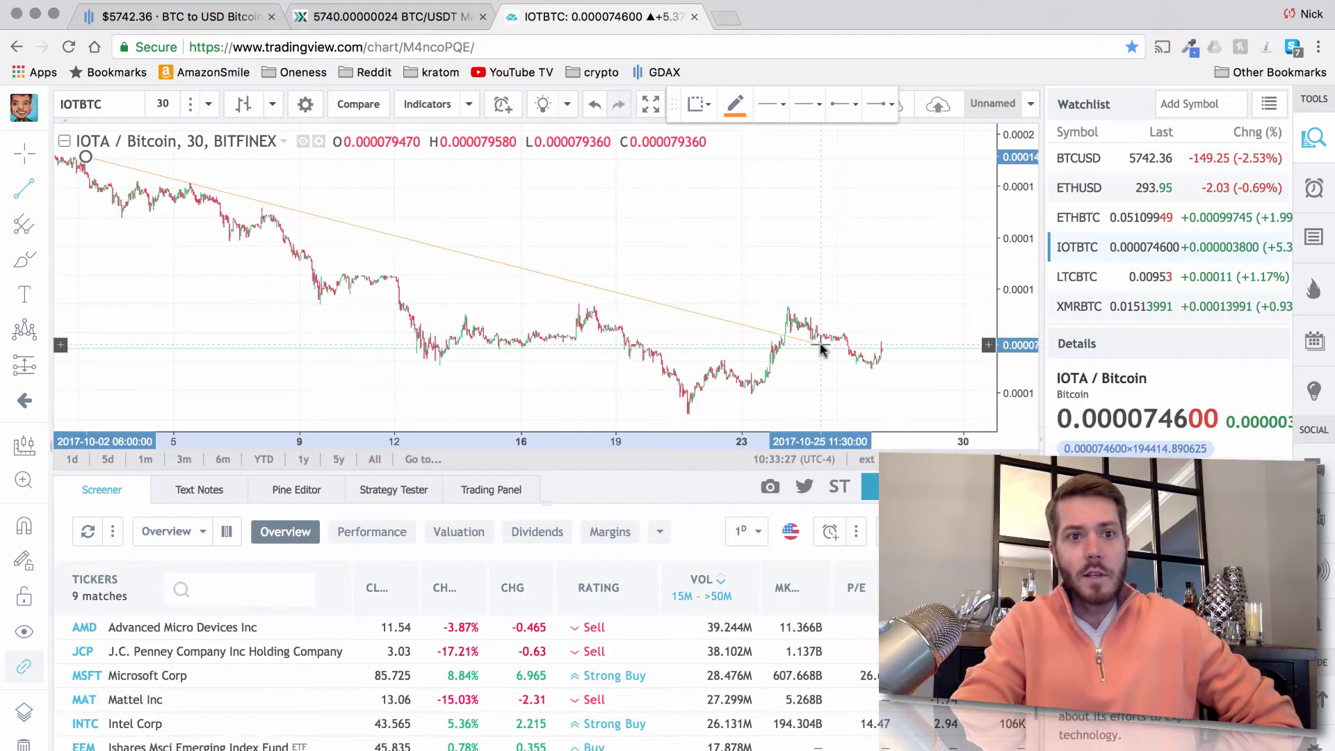
pyautogui.click(929, 375)
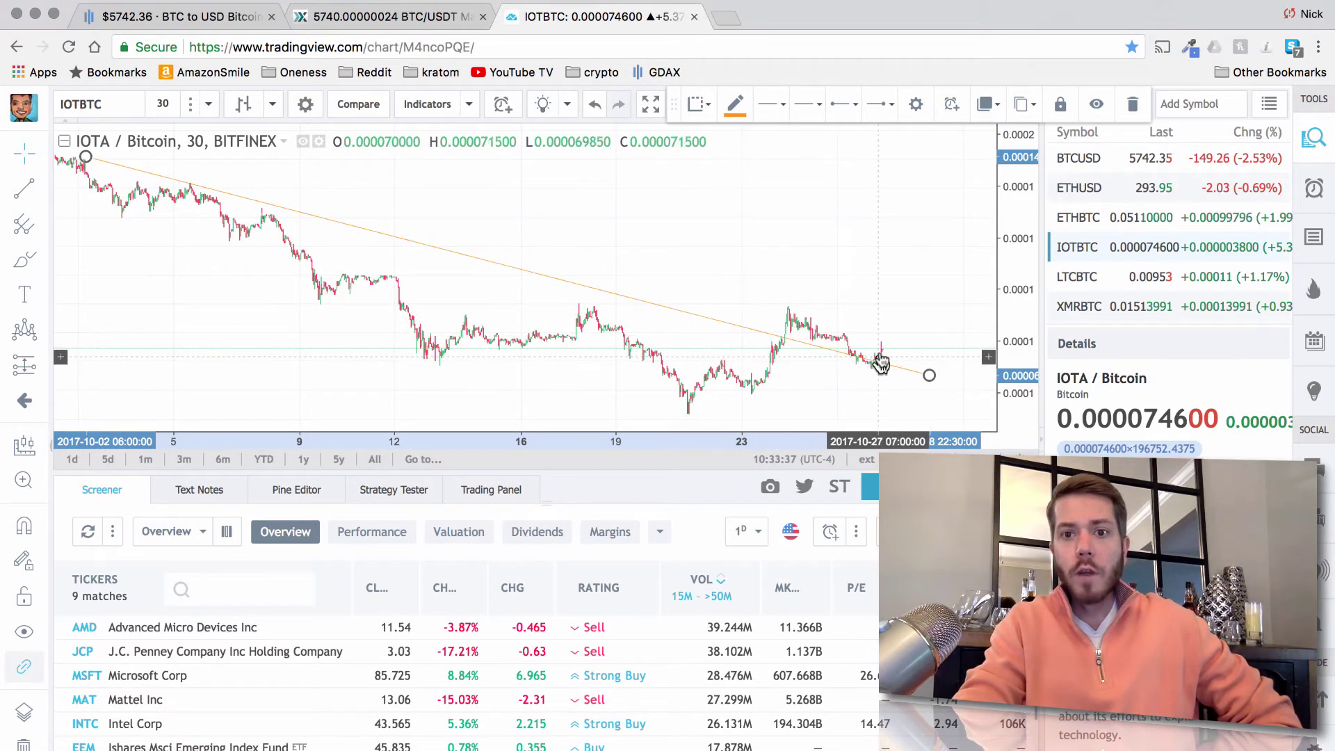
# Step: Open LTC/BTC over three months of hourly bars and paste the descending trendline onto it
pyautogui.click(1079, 279)
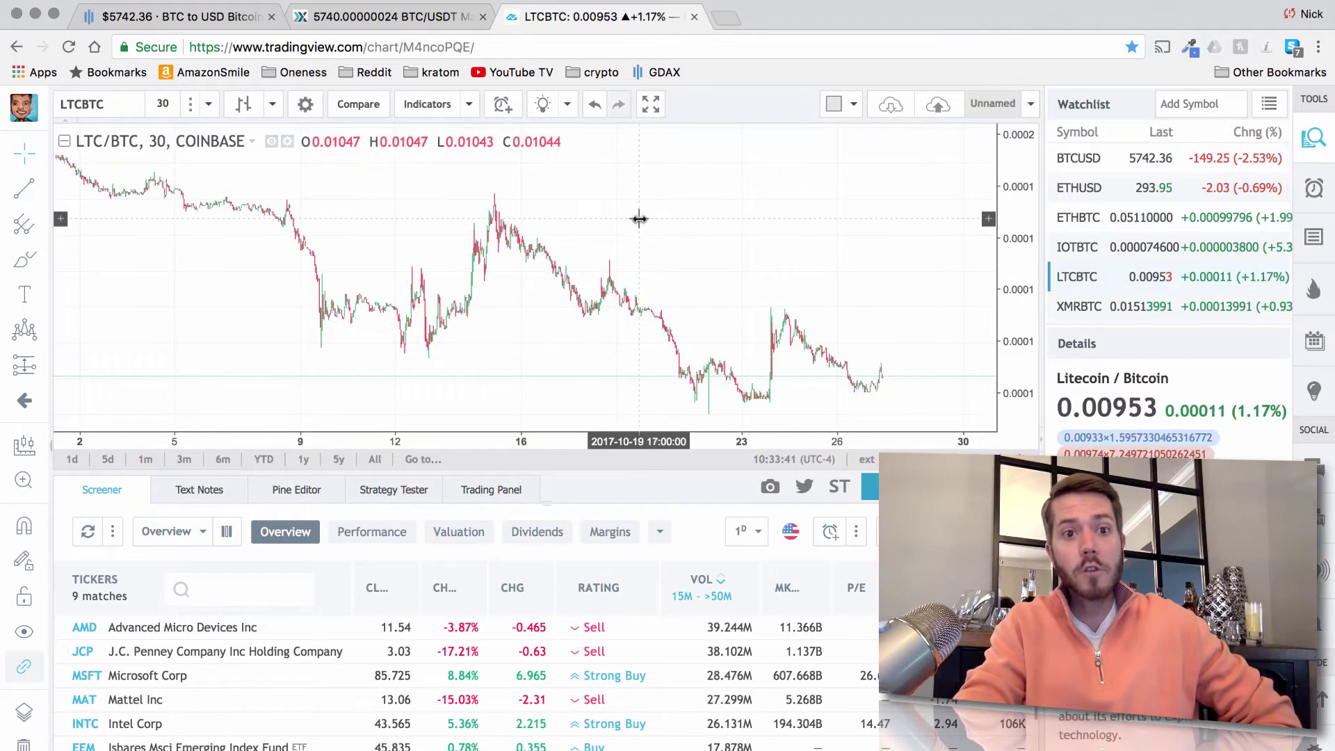
pyautogui.click(182, 460)
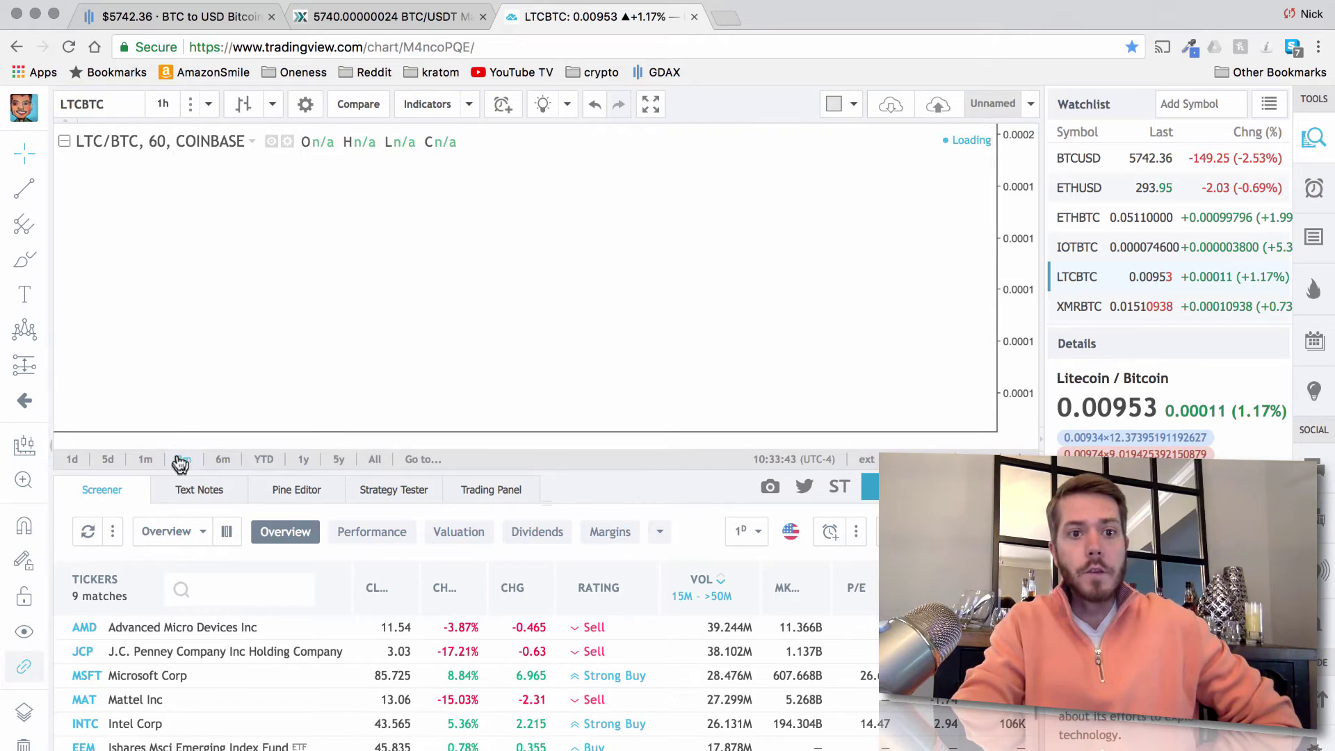
pyautogui.hotkey('ctrl', 'v')
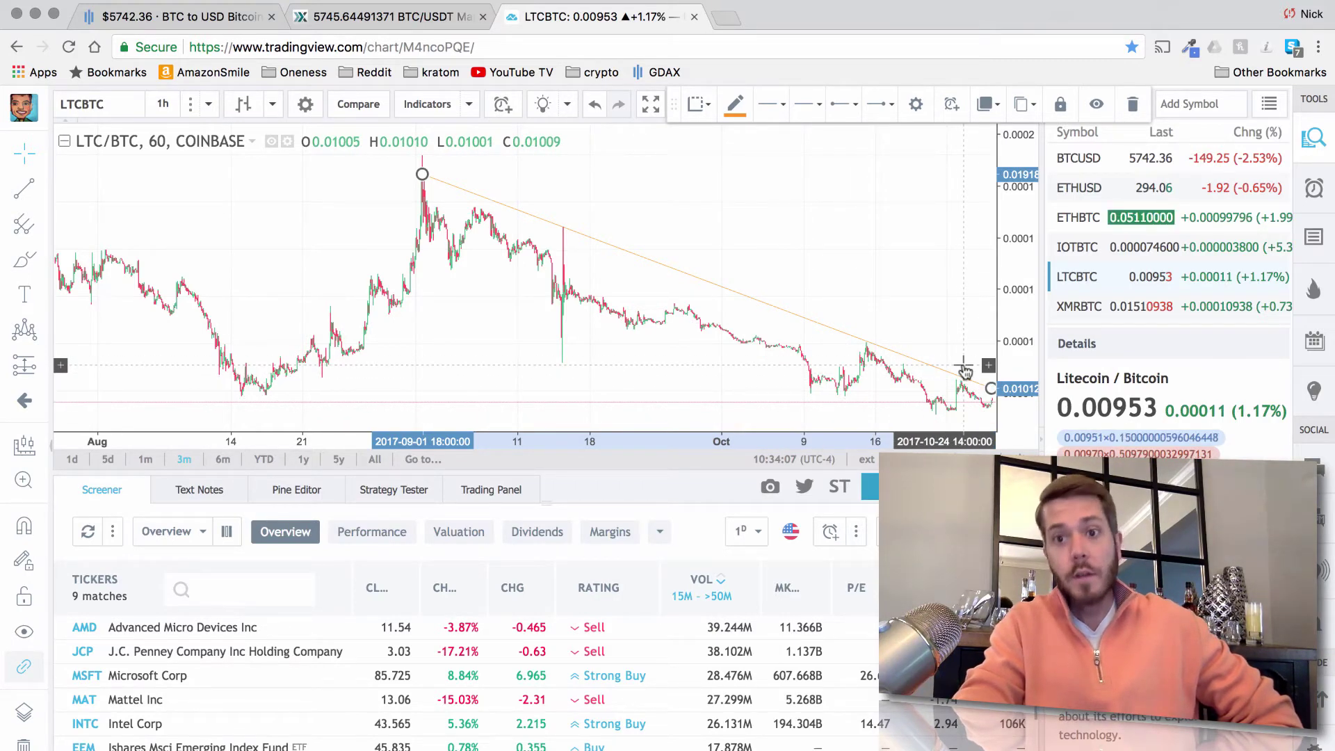
# Step: Show one month of Monero/BTC and draw a support line from the October 21 low to the latest candles
pyautogui.click(1079, 306)
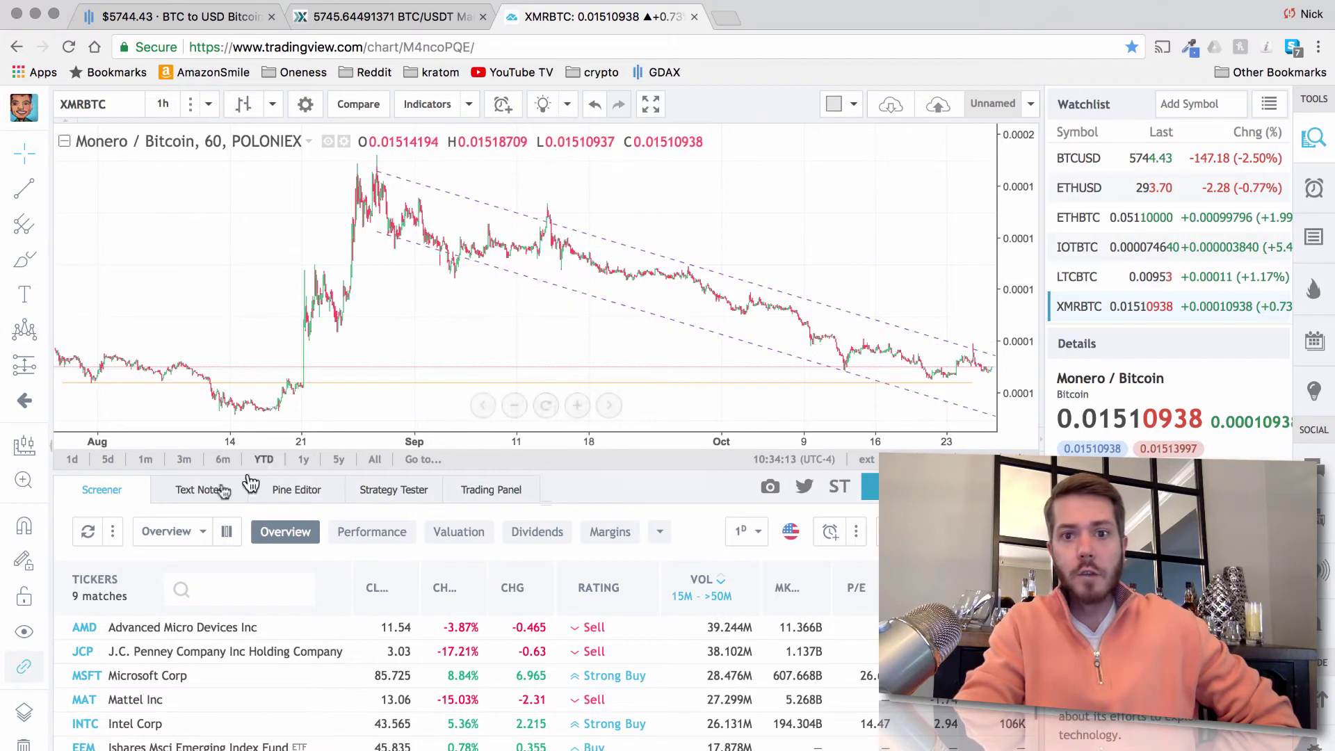
pyautogui.click(144, 460)
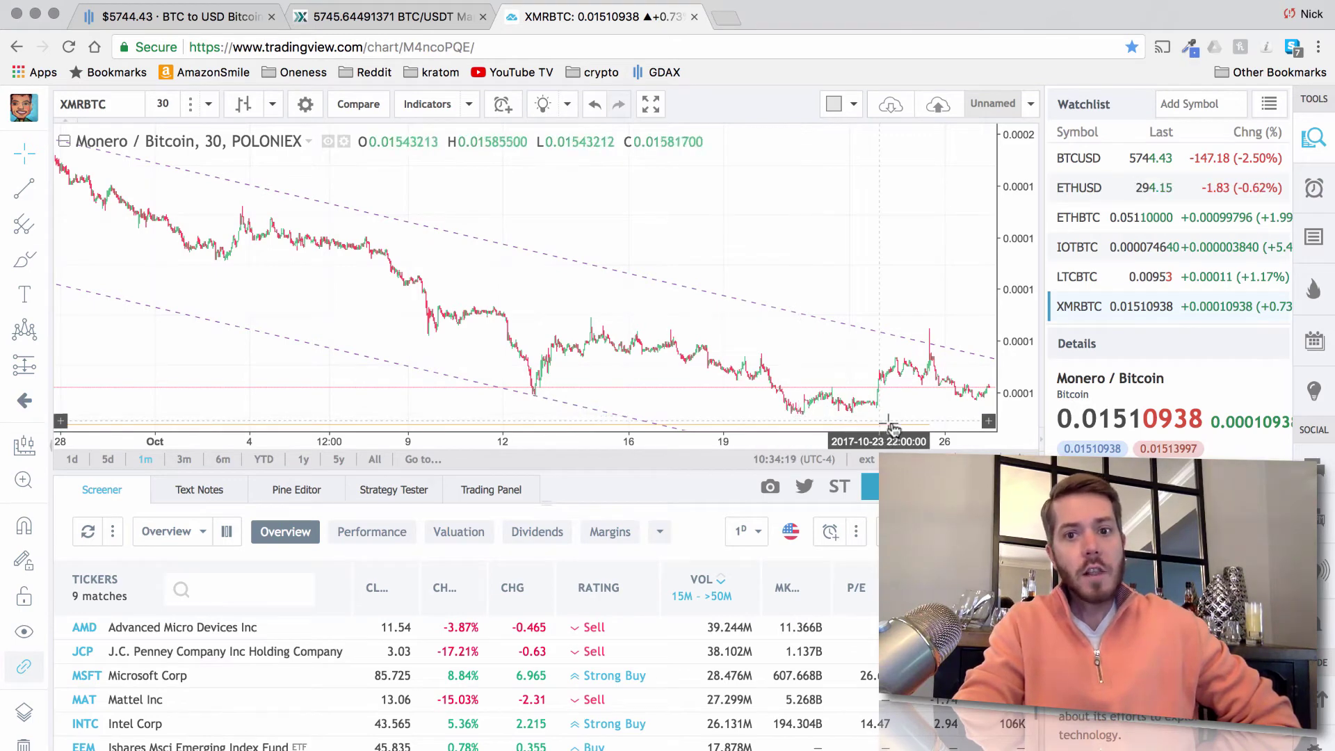
pyautogui.click(23, 188)
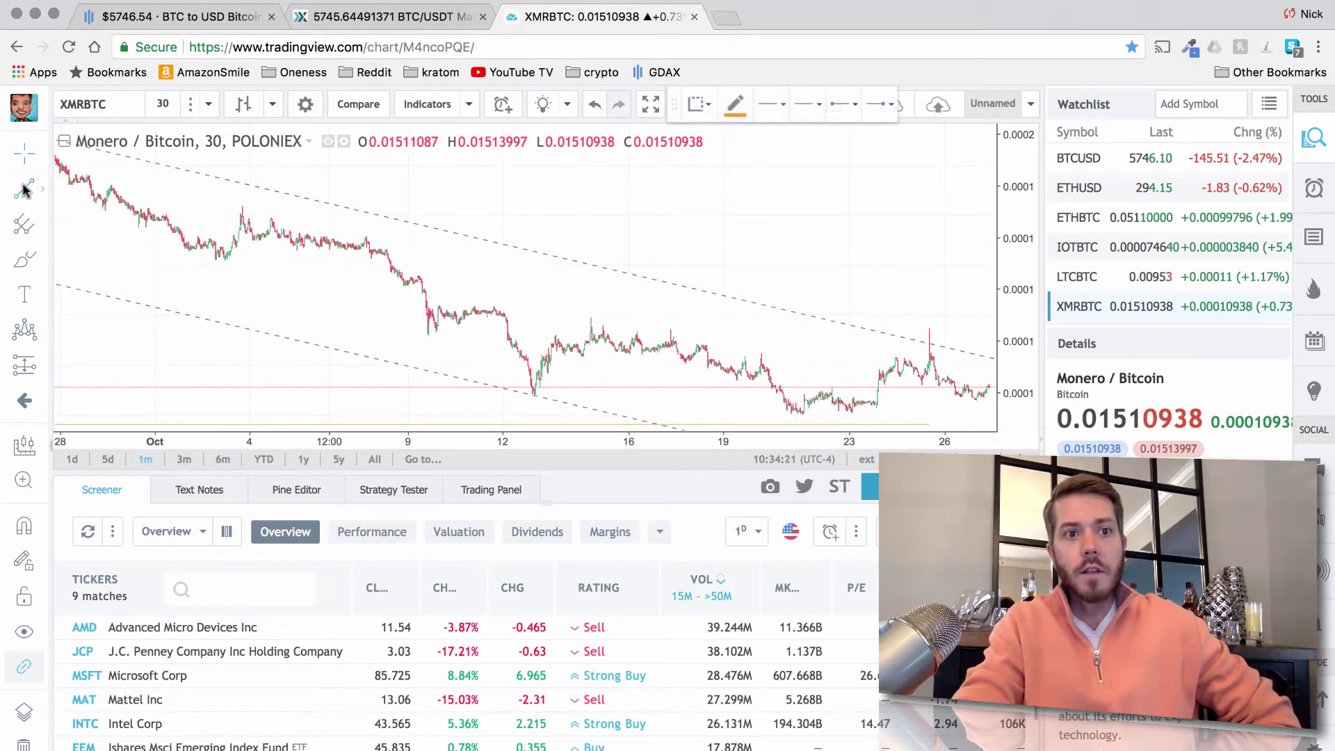
pyautogui.click(43, 191)
pyautogui.click(122, 186)
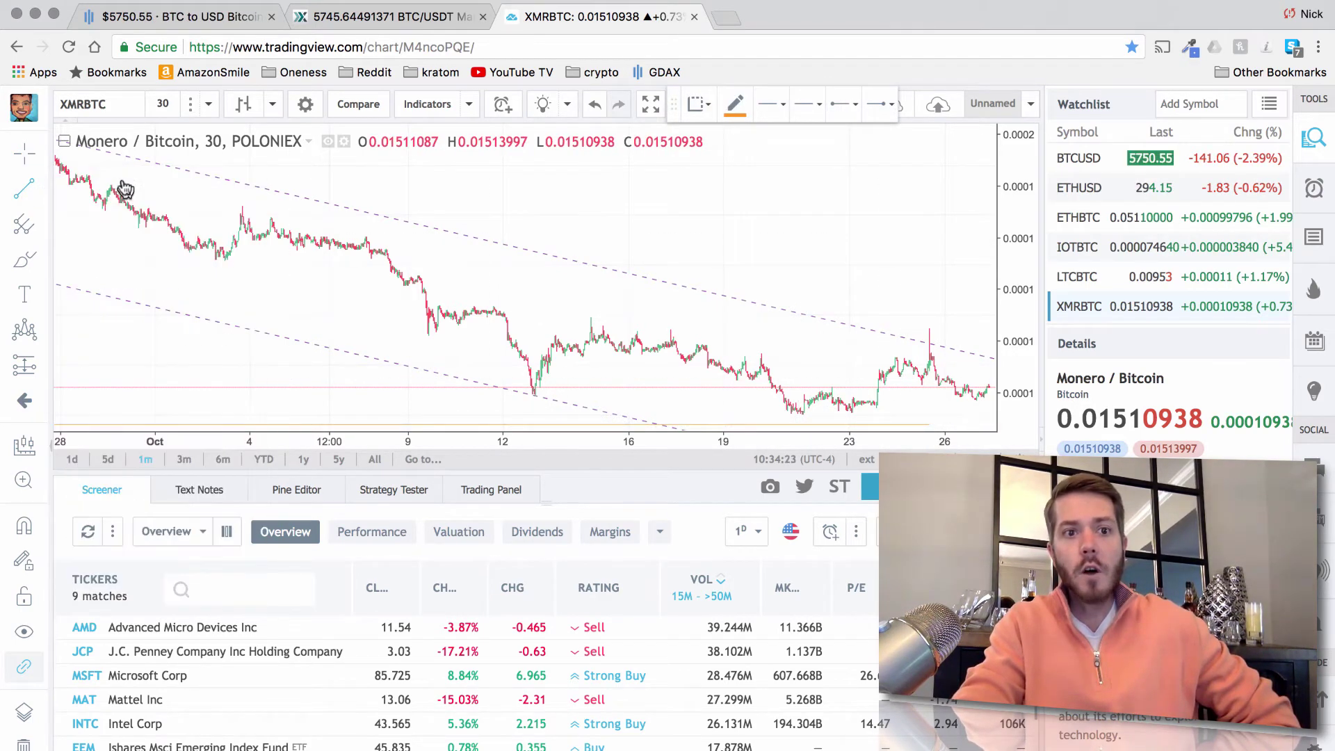
pyautogui.click(801, 416)
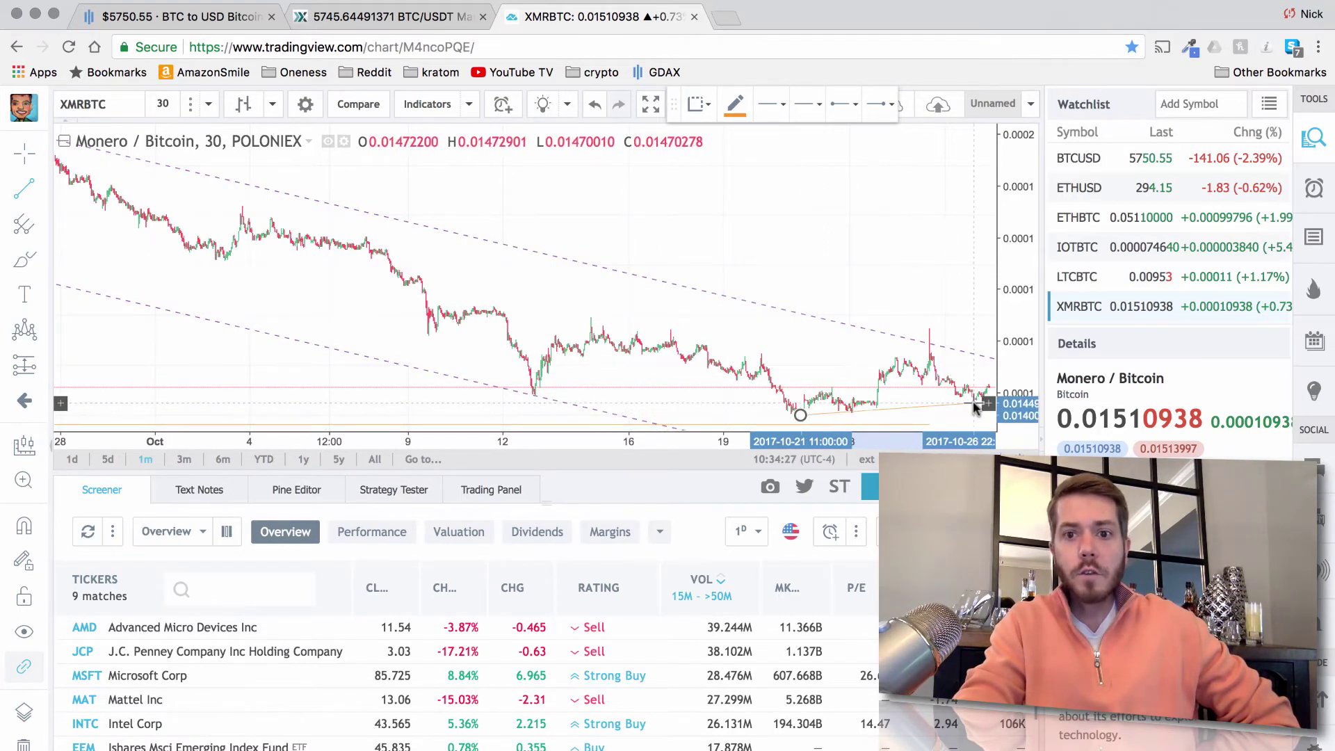
pyautogui.click(990, 401)
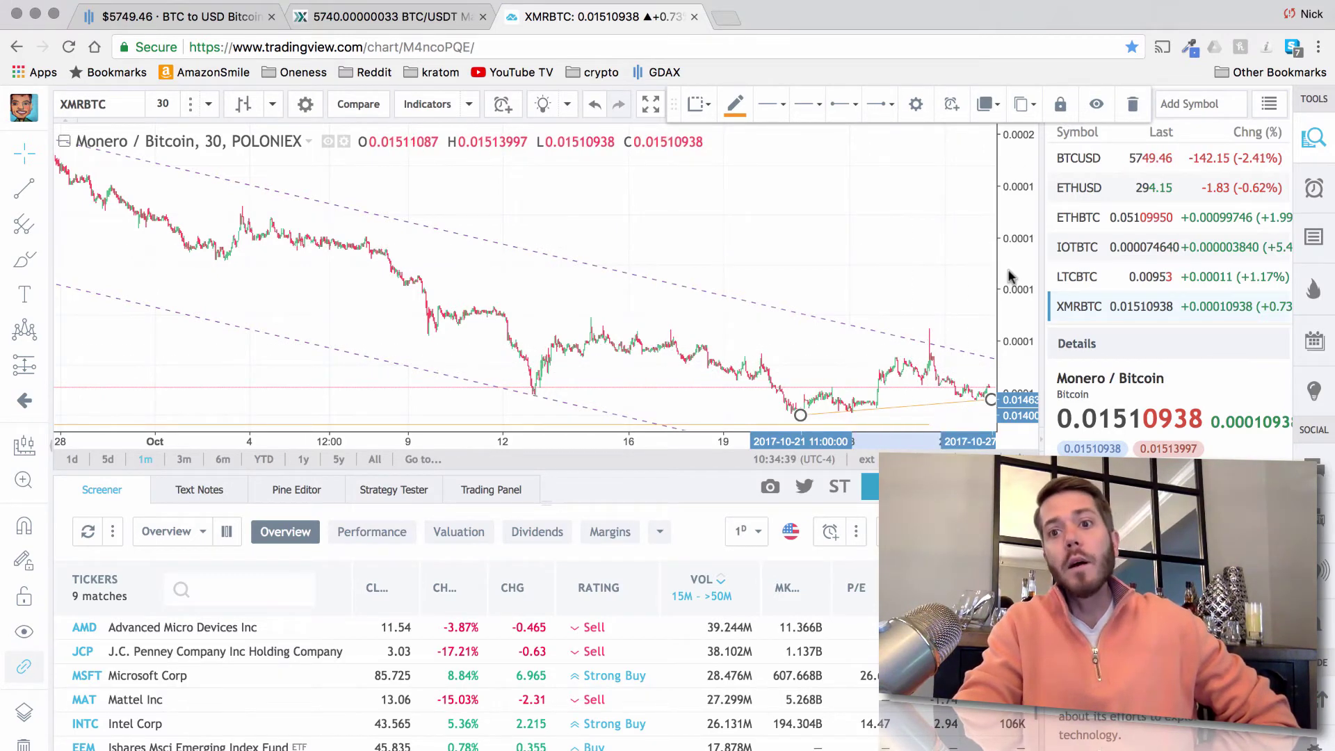
# Step: Scroll the watchlist and open the Ripple/Bitcoin chart
pyautogui.scroll(-2, 1083, 270)
pyautogui.scroll(-1, 1083, 271)
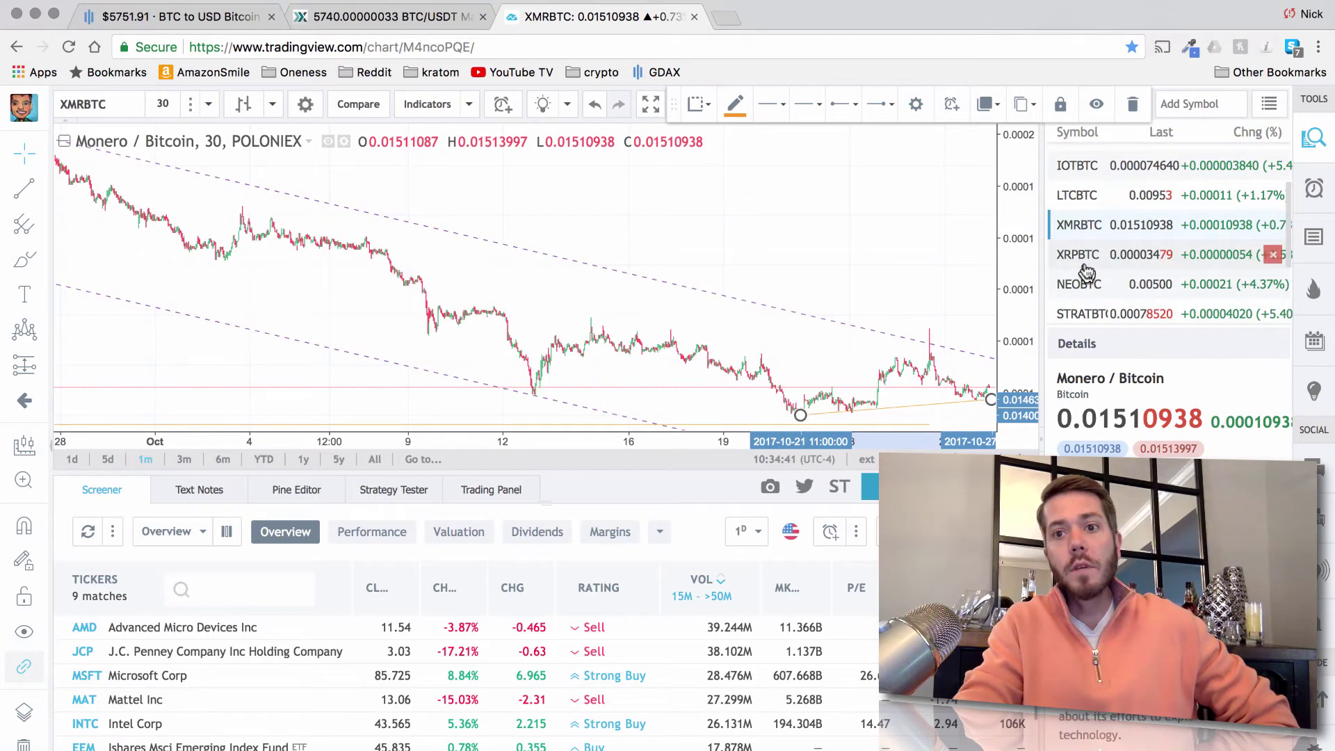
pyautogui.click(1078, 254)
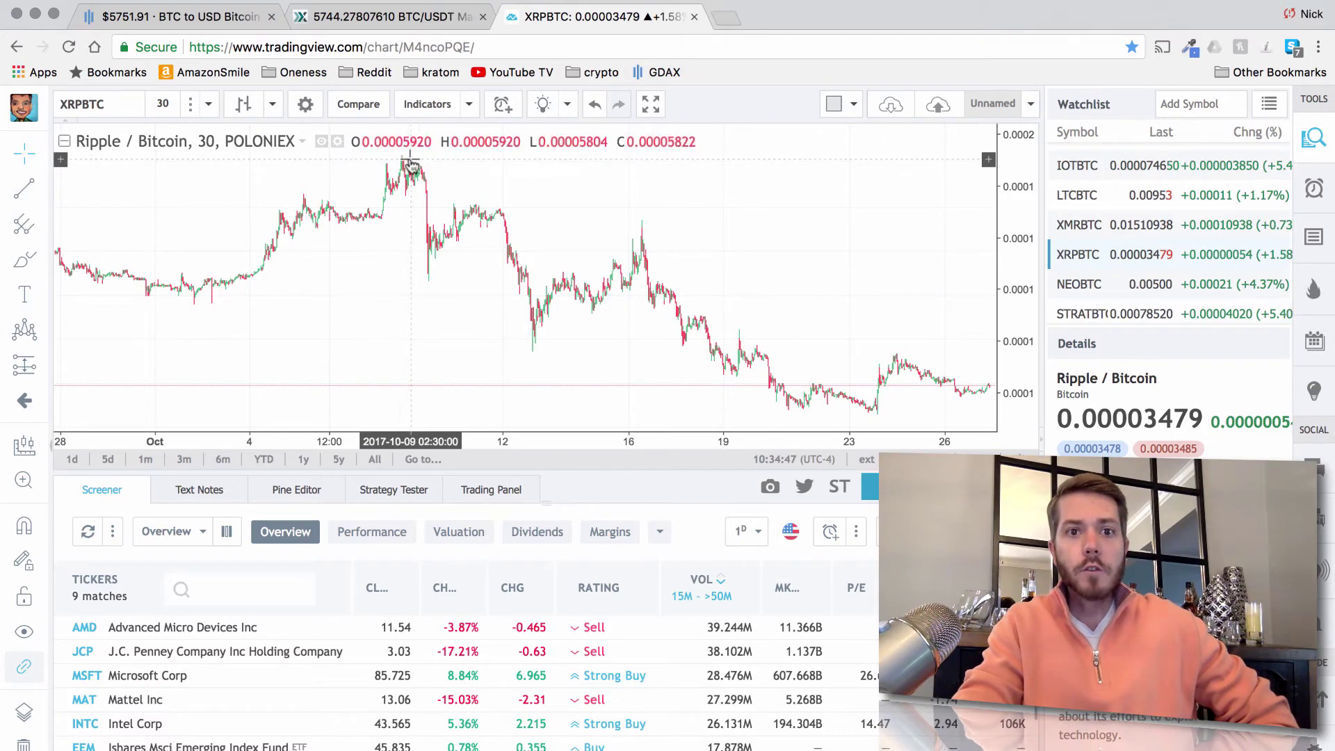
# Step: Draw a falling trendline on Ripple/BTC from the October 8 peak to the latest candles, then open NEO/BTC
pyautogui.click(21, 192)
pyautogui.click(27, 192)
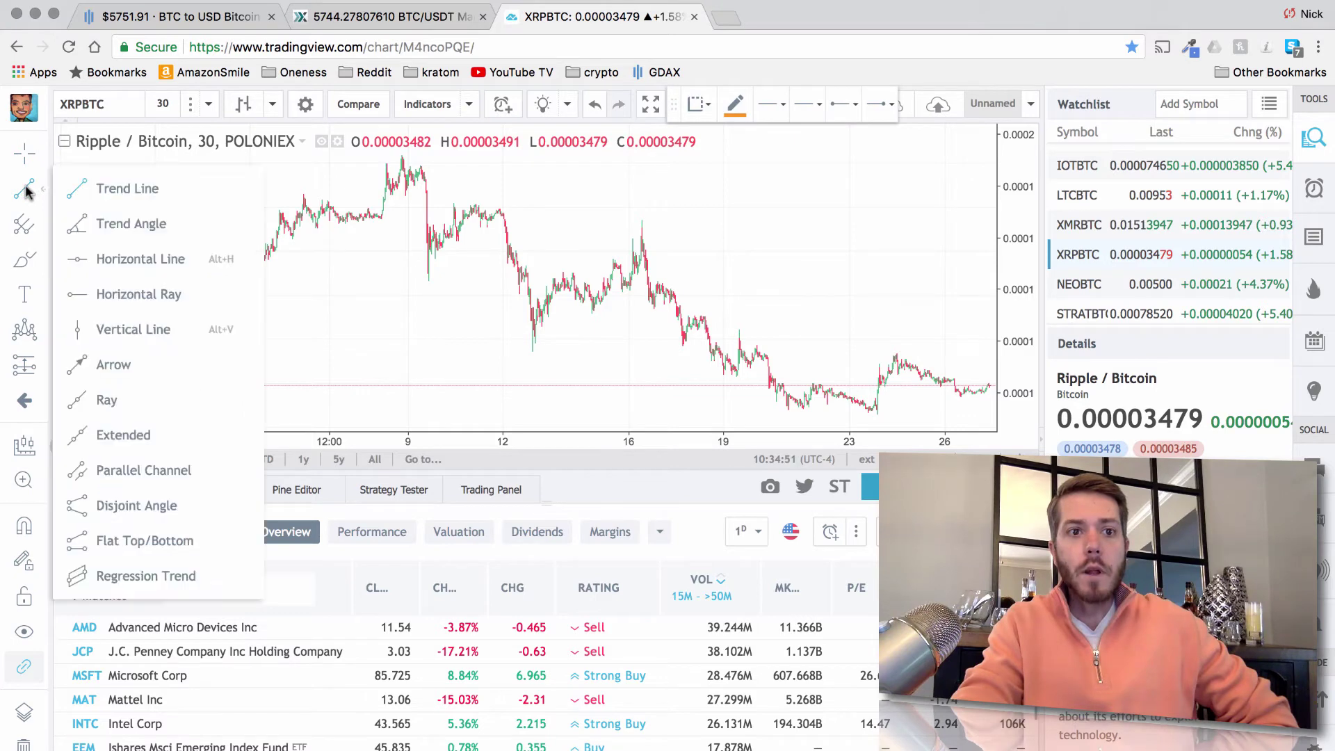
pyautogui.click(127, 195)
pyautogui.click(403, 156)
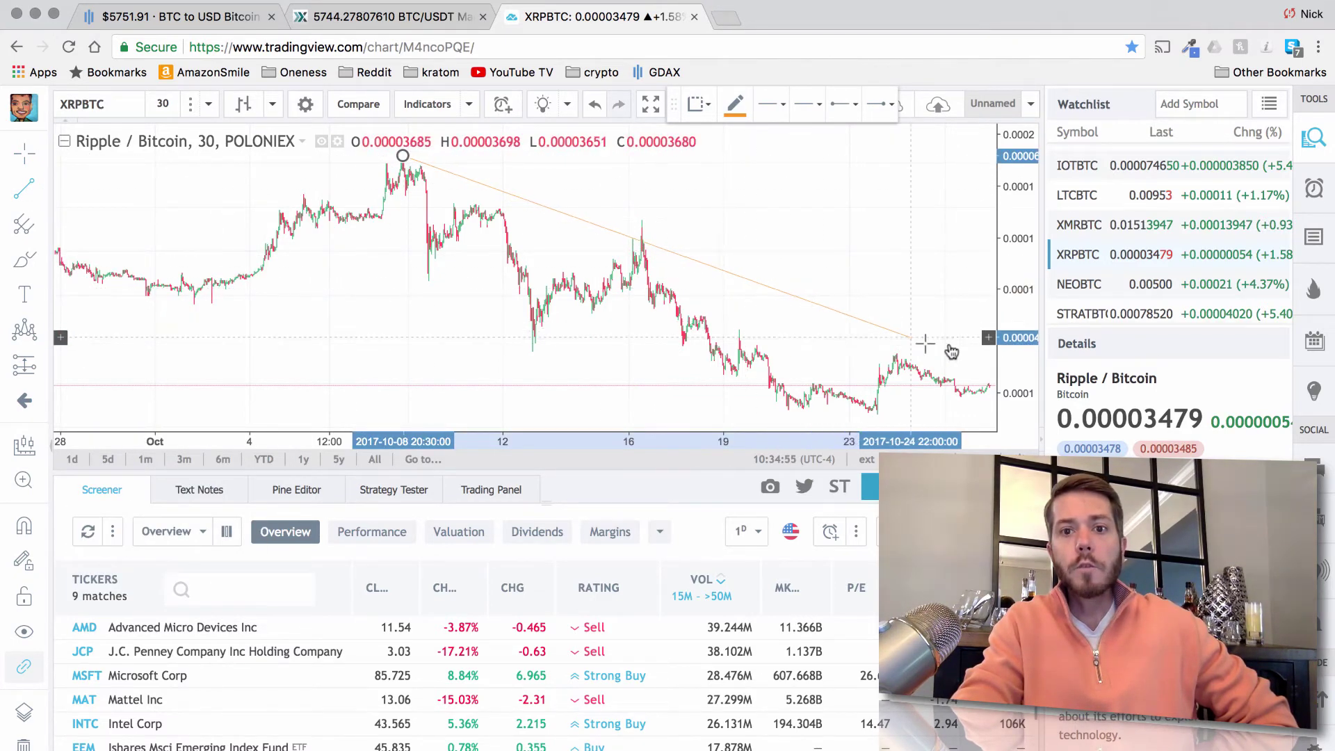
pyautogui.click(985, 386)
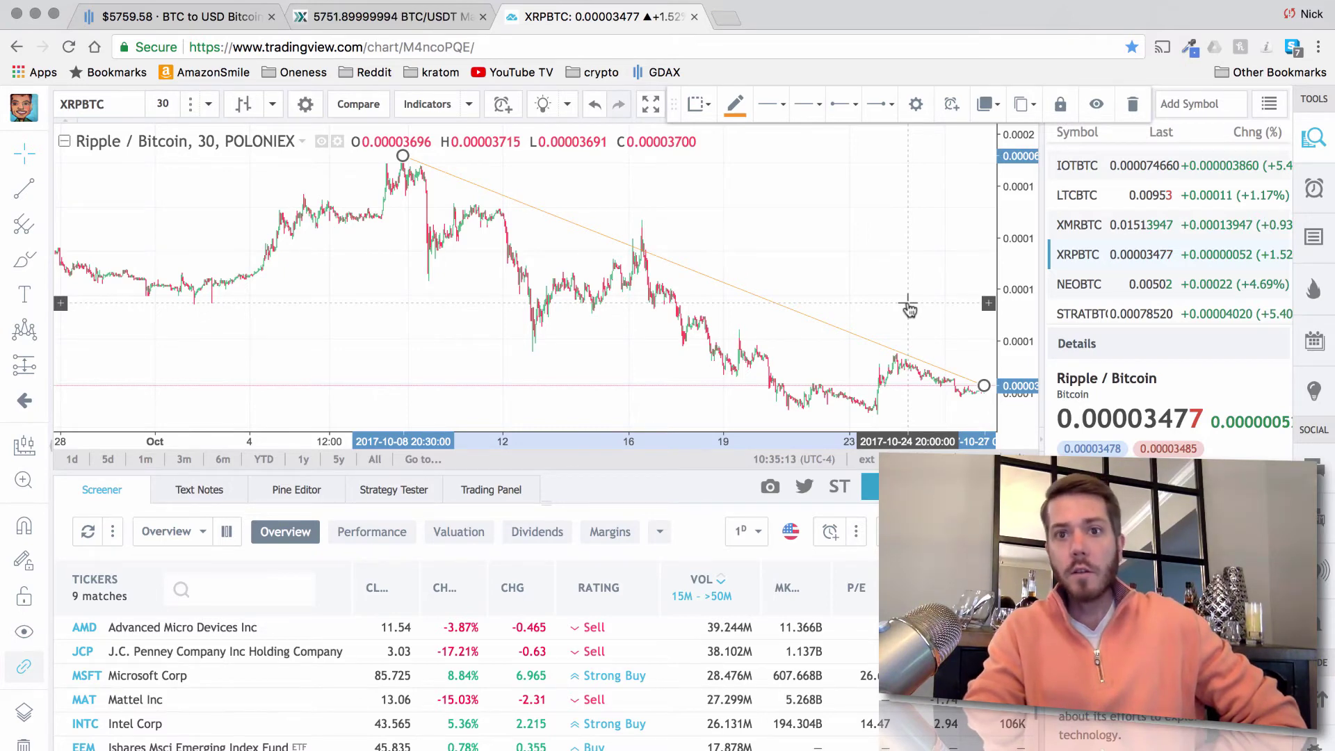
pyautogui.click(1087, 293)
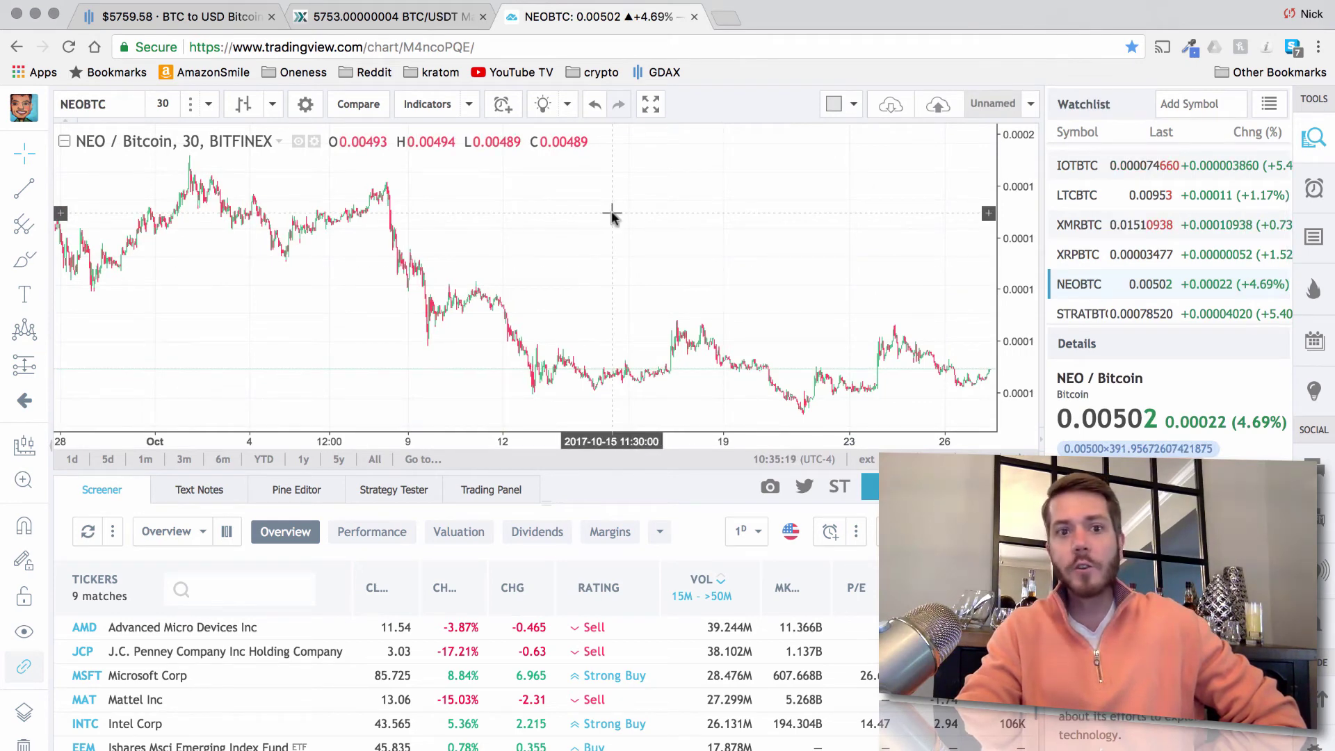
# Step: Draw a descending trendline from NEO's early-October peak down to the latest candles
pyautogui.click(25, 197)
pyautogui.click(31, 202)
pyautogui.click(125, 201)
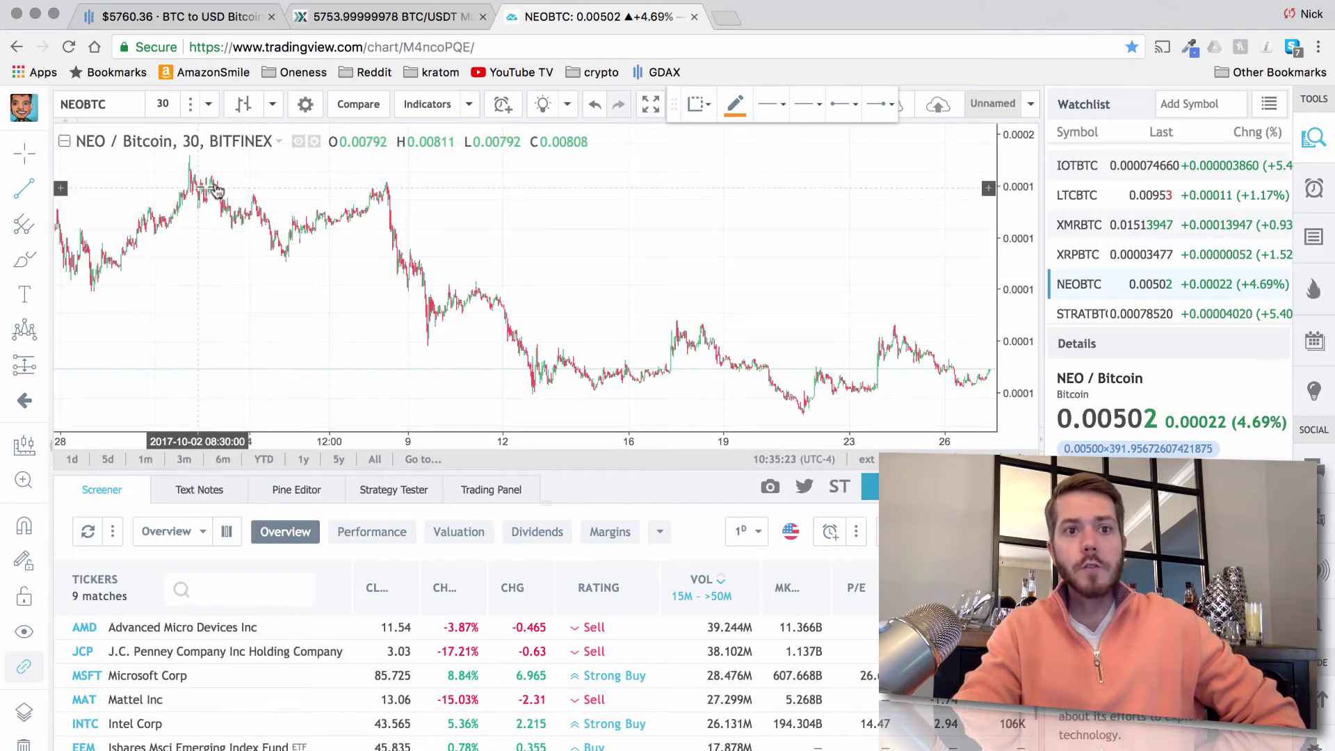
pyautogui.click(383, 179)
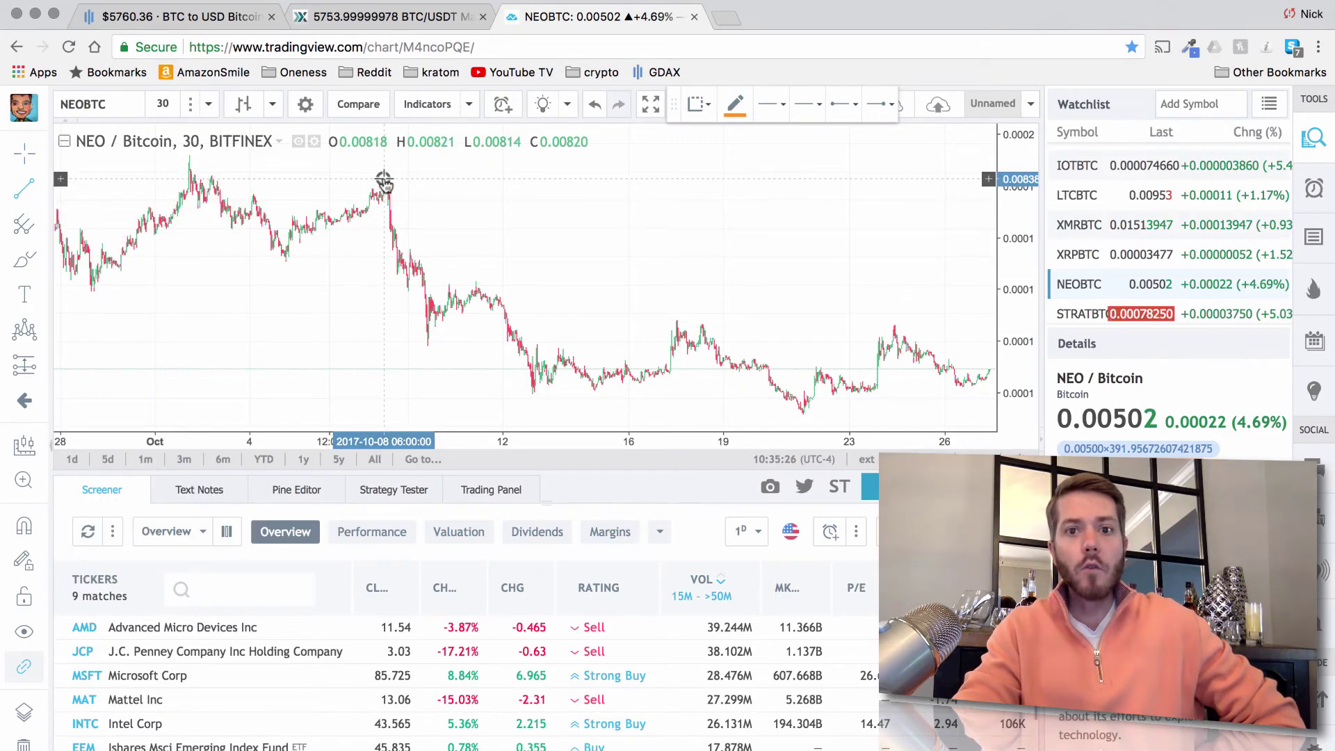
pyautogui.click(978, 352)
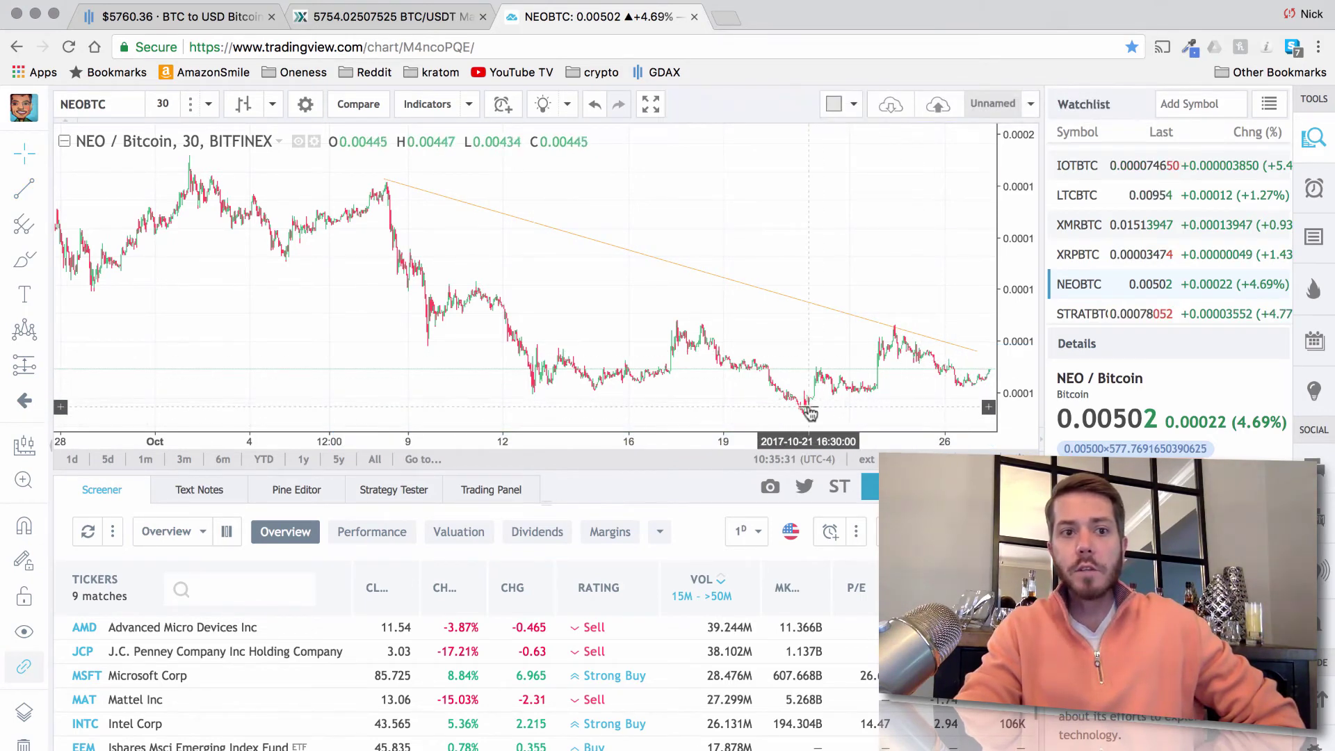
# Step: Draw a flat support line from the October 12 low across to the last candle
pyautogui.click(24, 192)
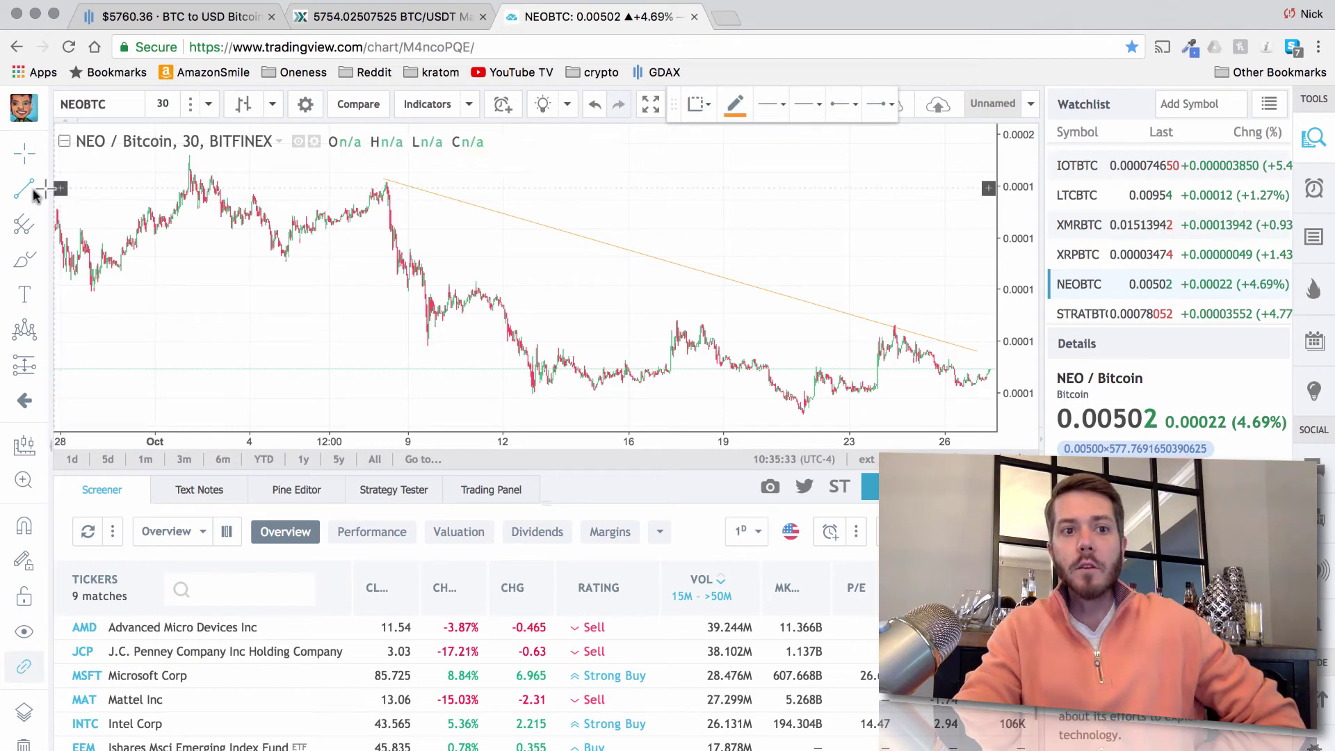
pyautogui.click(114, 192)
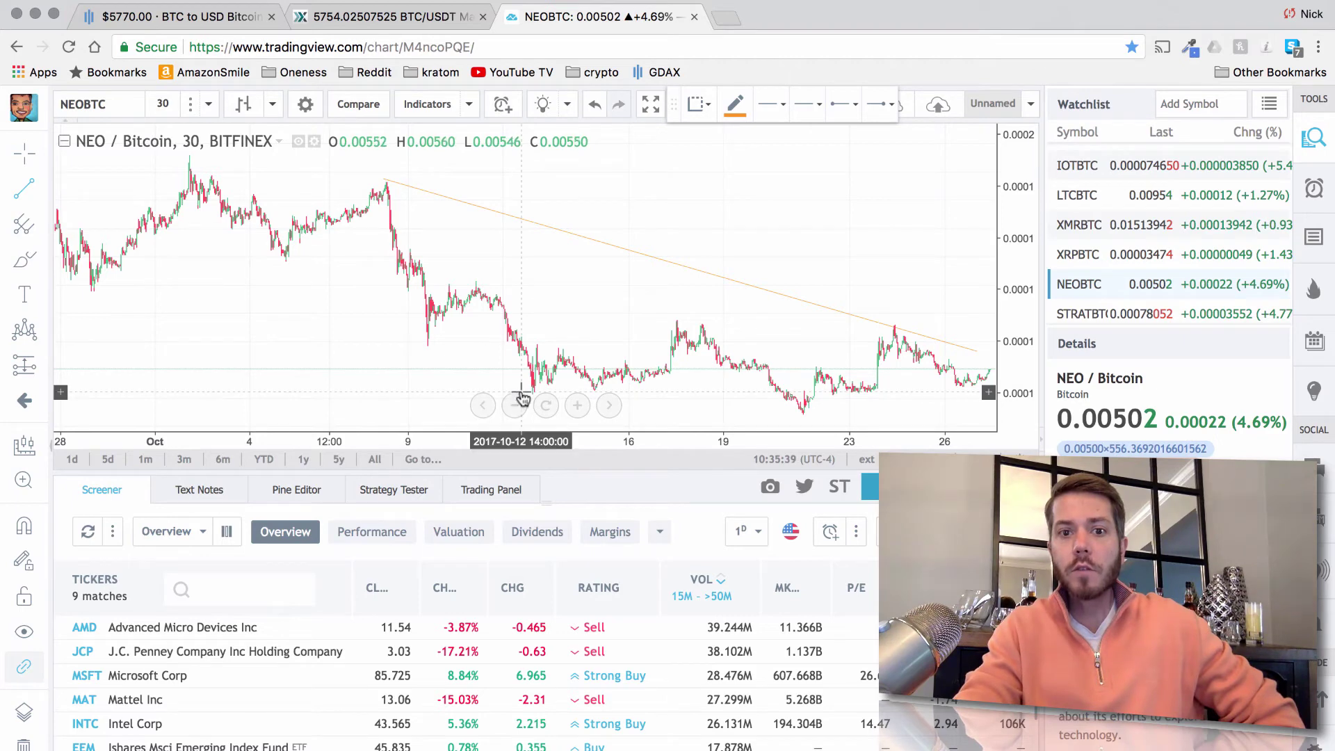
pyautogui.click(533, 393)
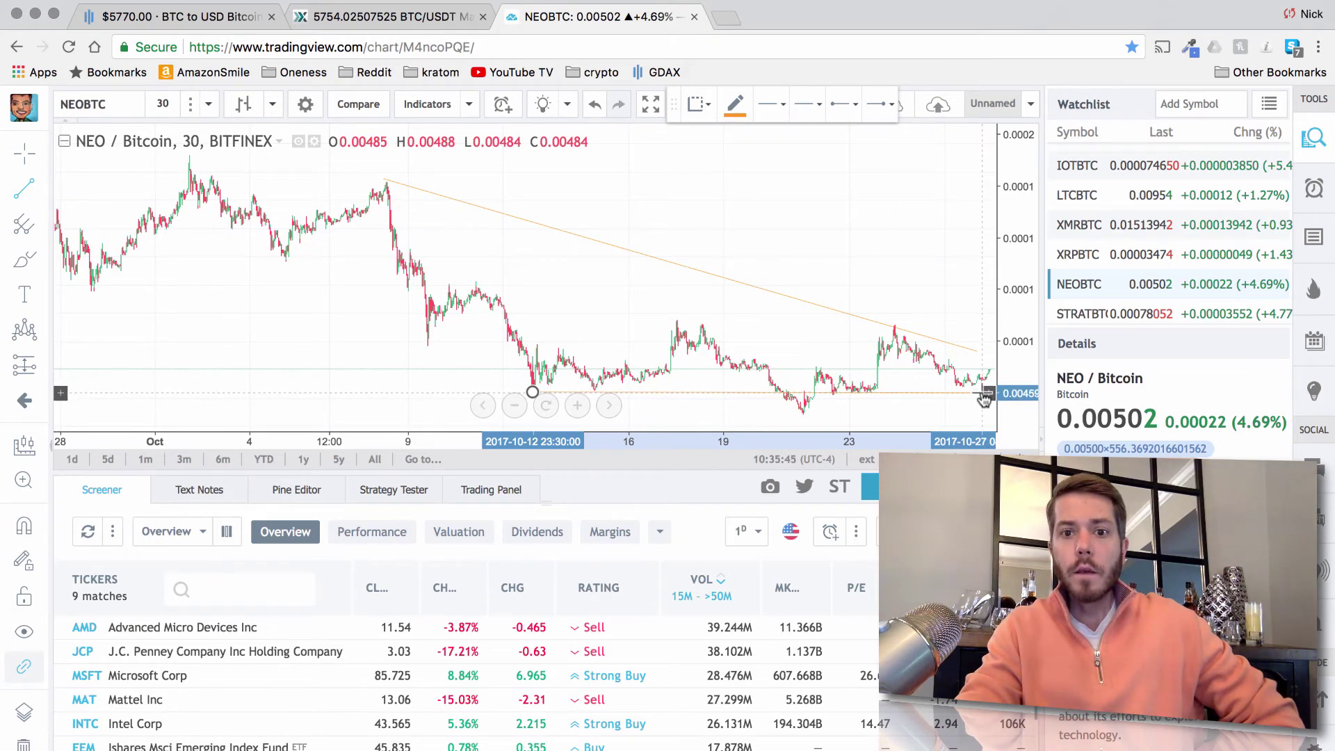
pyautogui.click(982, 395)
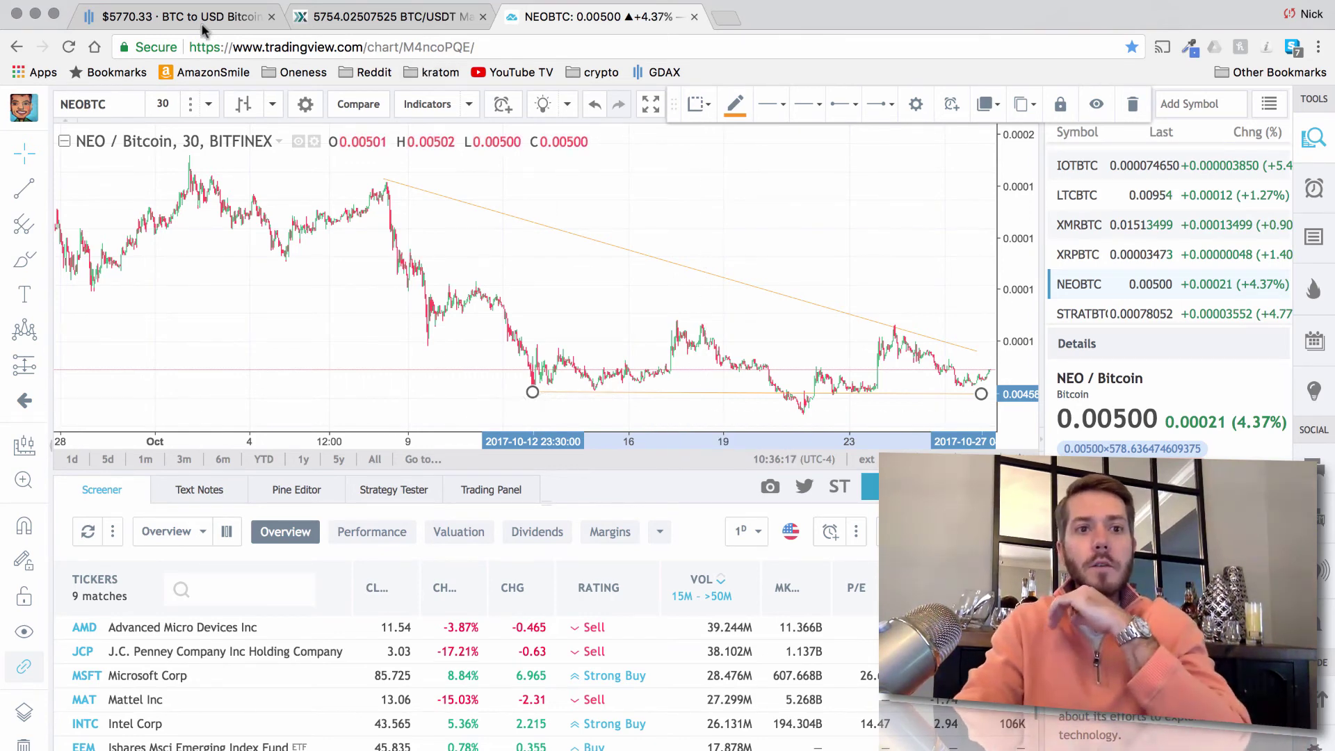
# Step: Switch to the GDAX BTC-USD page to check the open 0.0926 BTC order at 5400
pyautogui.click(179, 21)
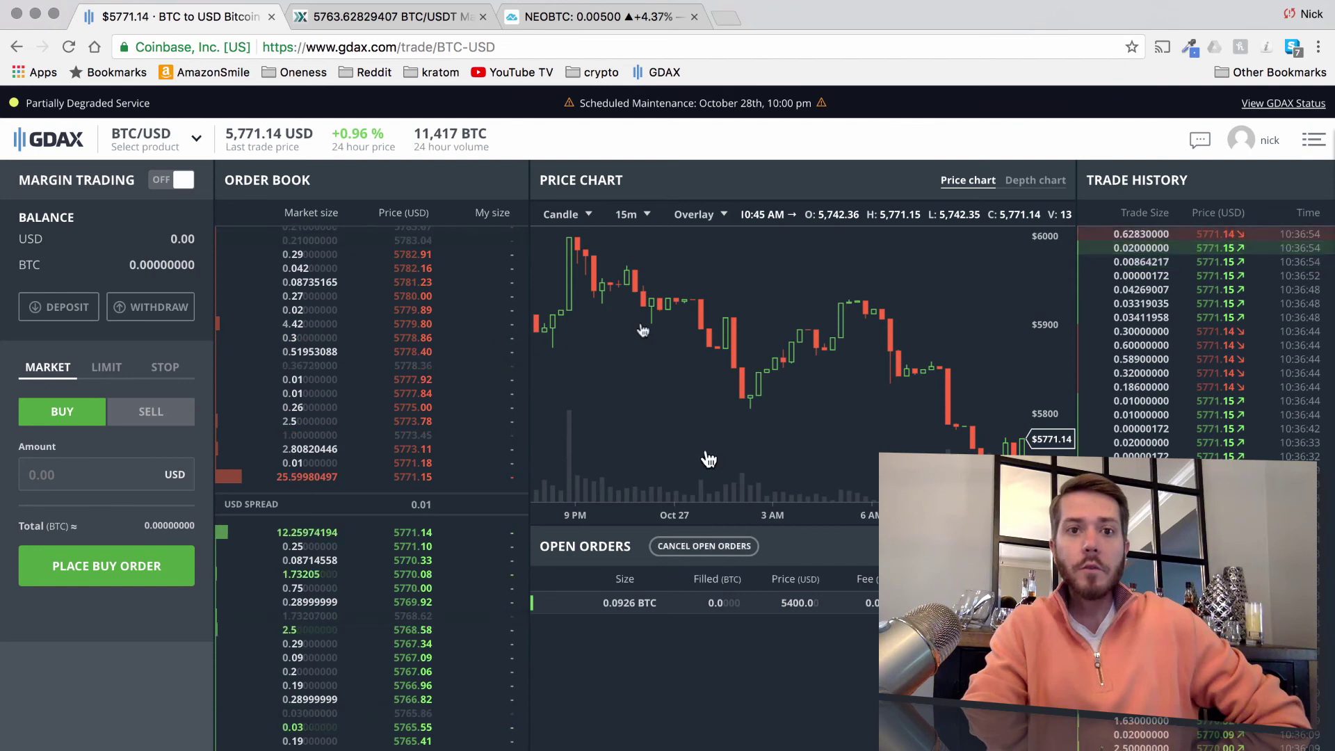
# Step: Load BTCUSD from the watchlist, pan to frame the head-and-shoulders pattern, and go full screen
pyautogui.click(563, 16)
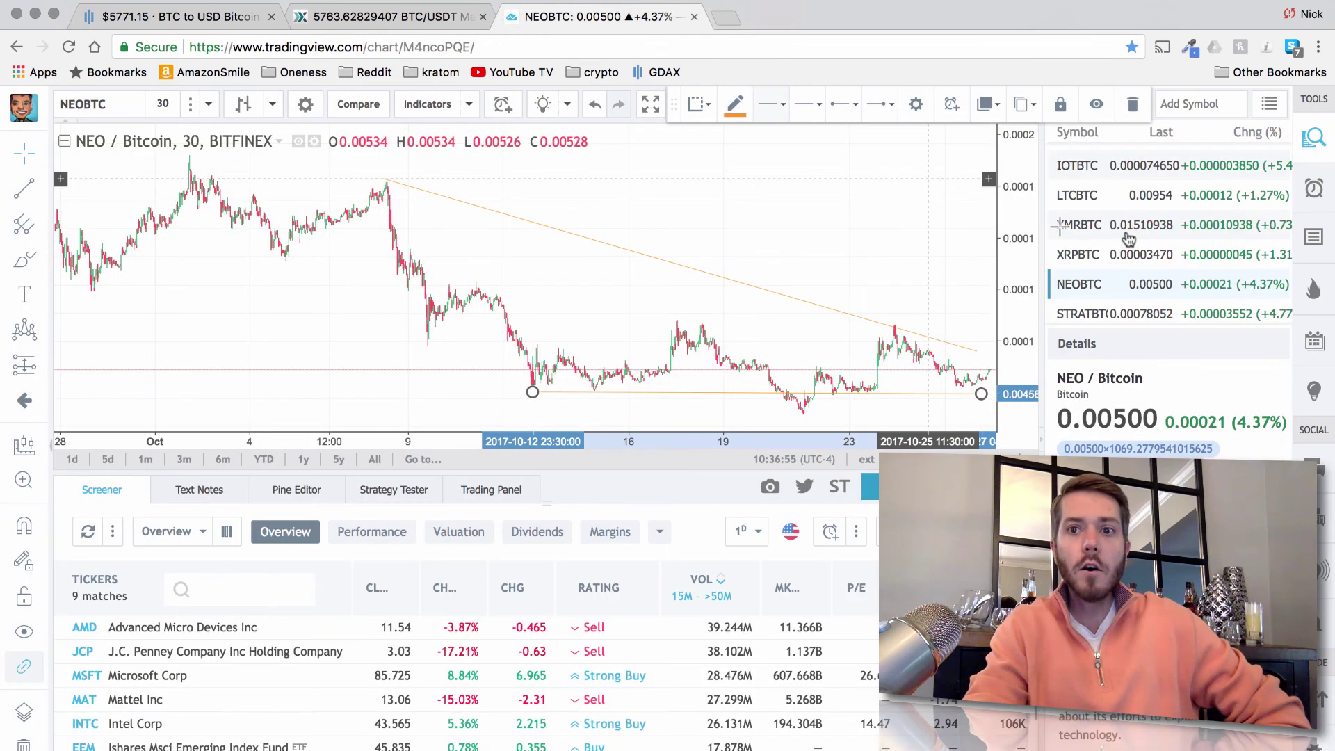
pyautogui.scroll(3, 1127, 239)
pyautogui.click(1089, 164)
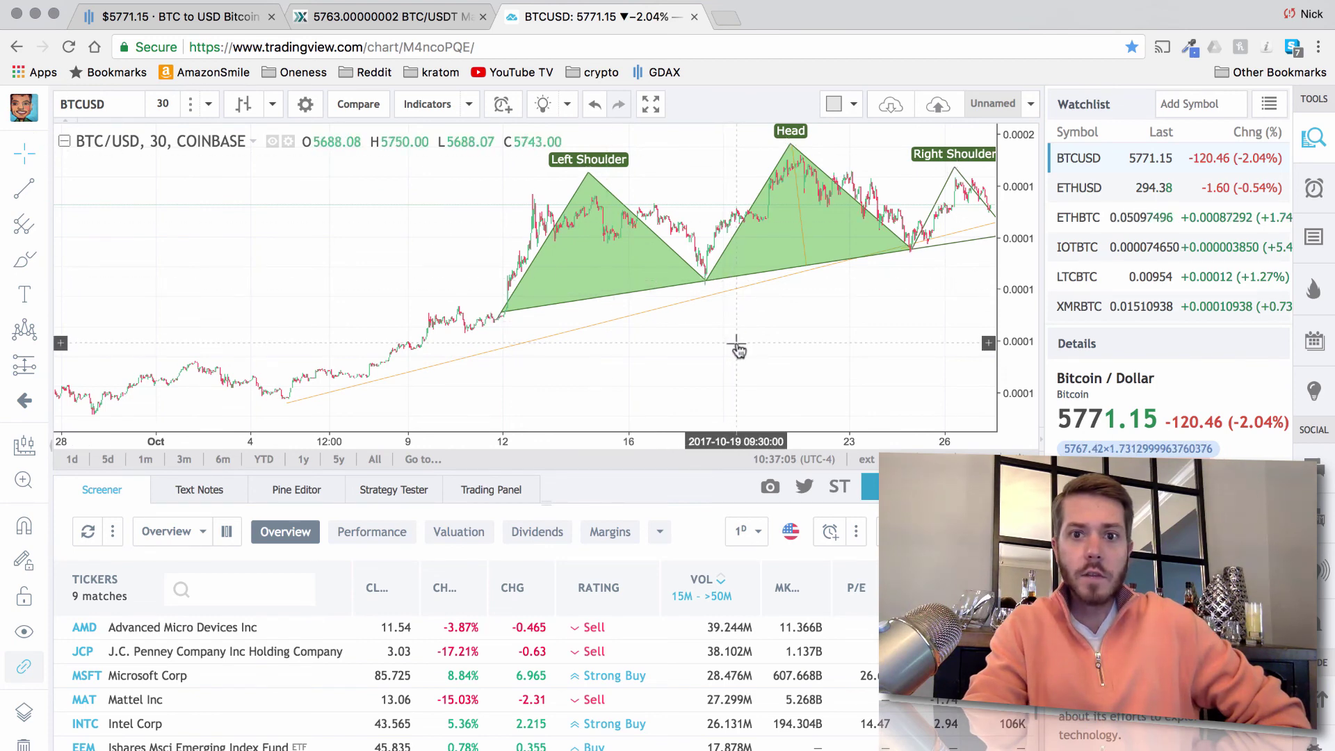
pyautogui.moveTo(736, 348); pyautogui.dragTo(650, 352)
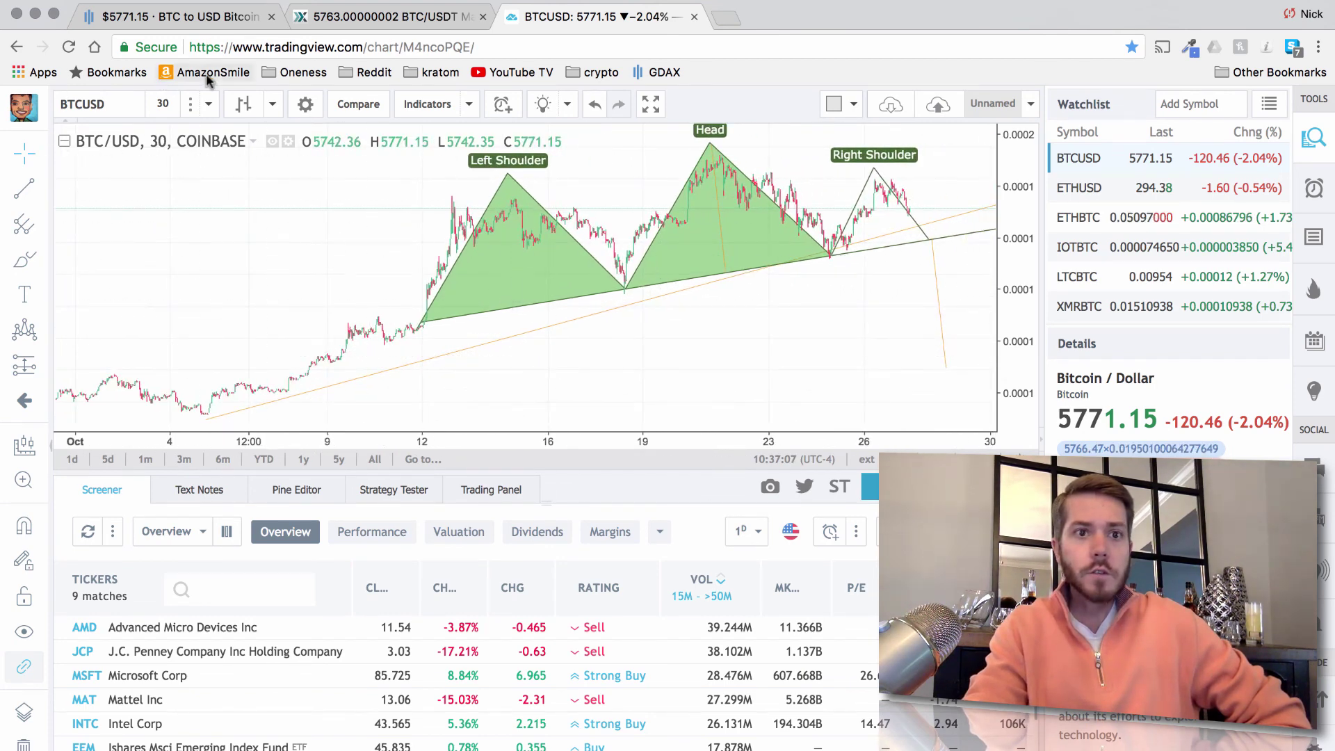
pyautogui.click(649, 105)
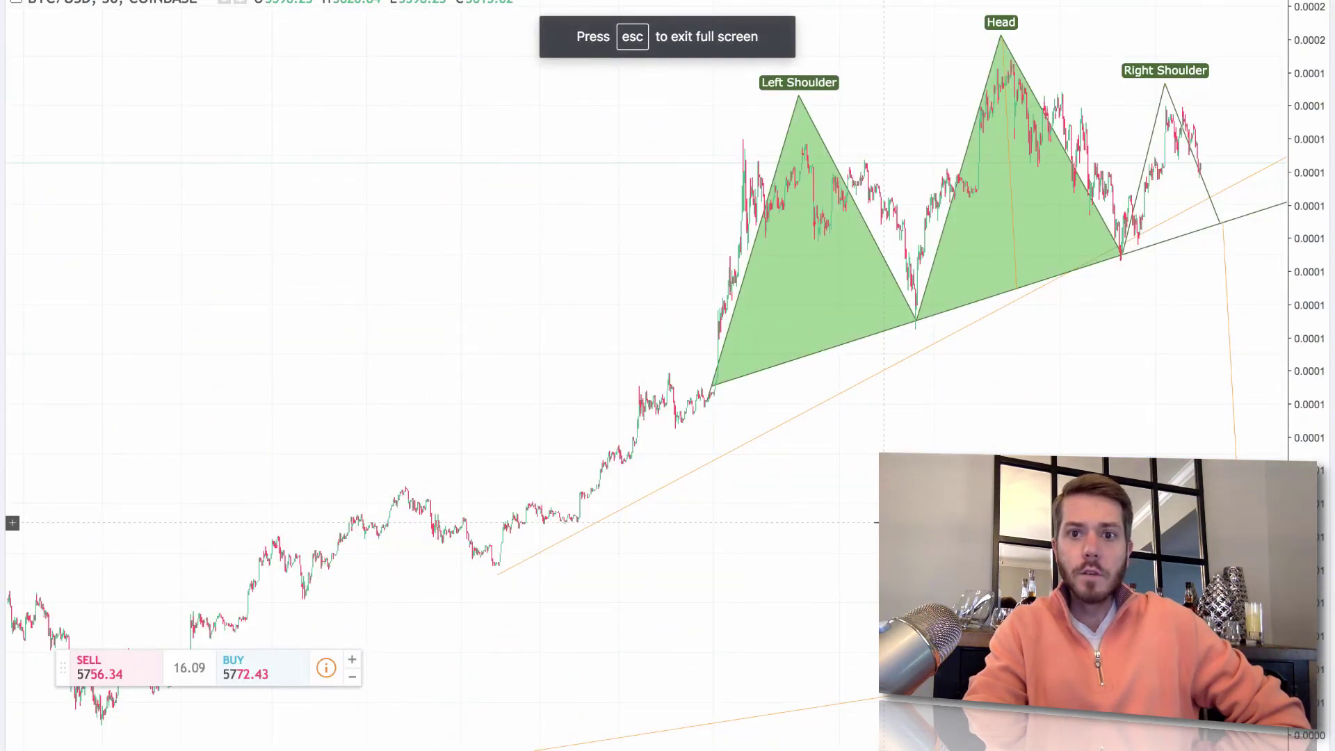